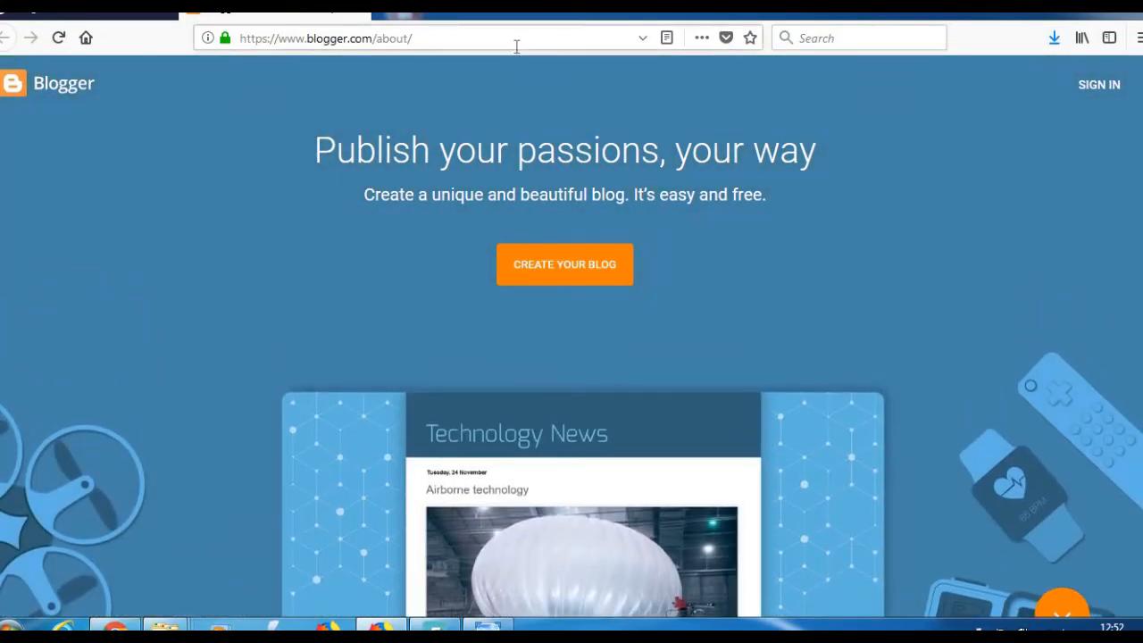
Go to google.co.in, search for 'blogger', and open the Blogger.com result.
left_click(515, 44)
type("google.co.in/")
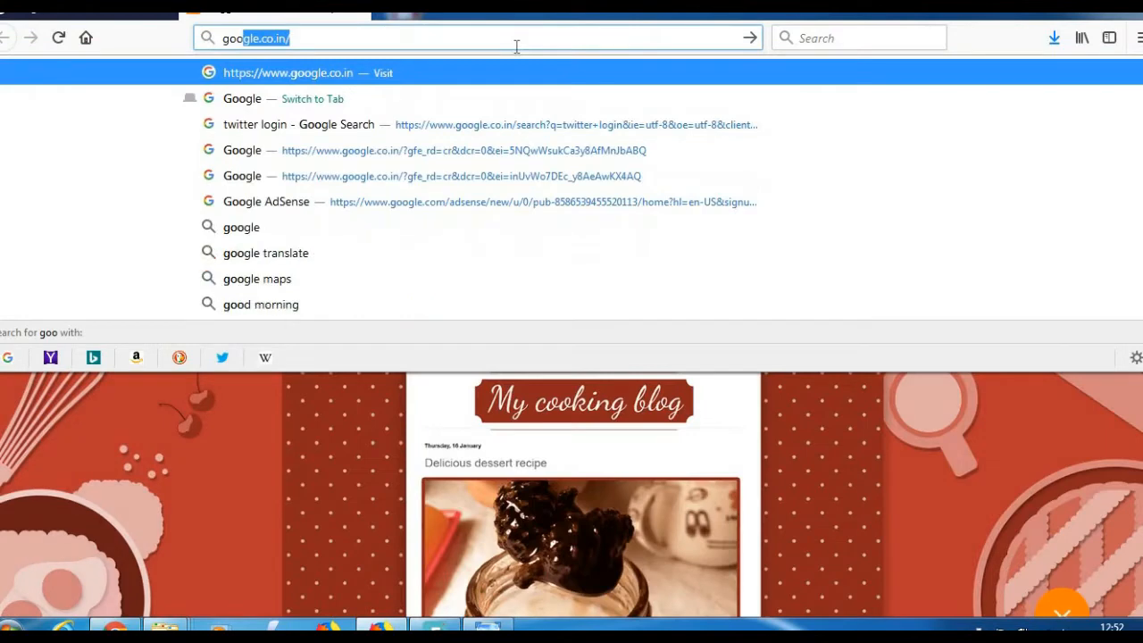
key("Return")
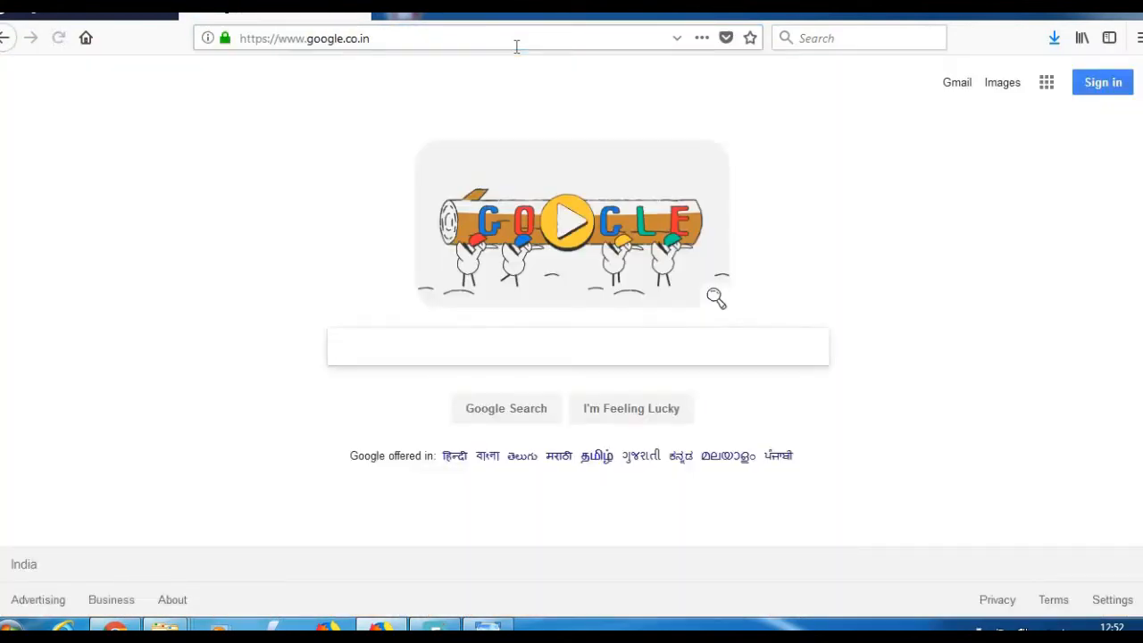
type("blogger")
key("Return")
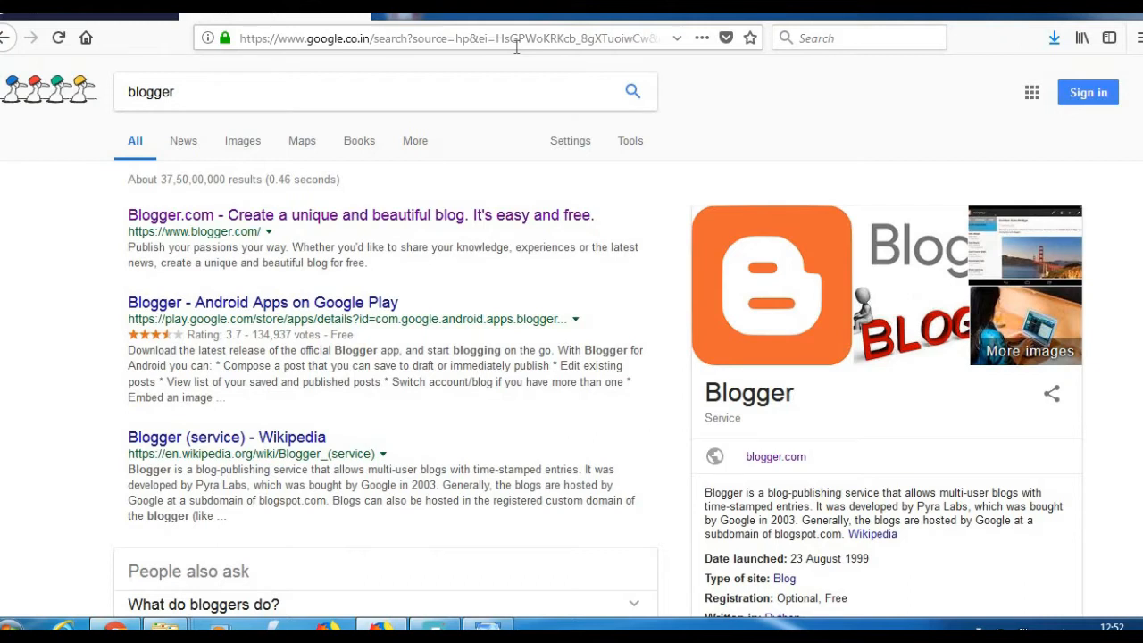
left_click(276, 215)
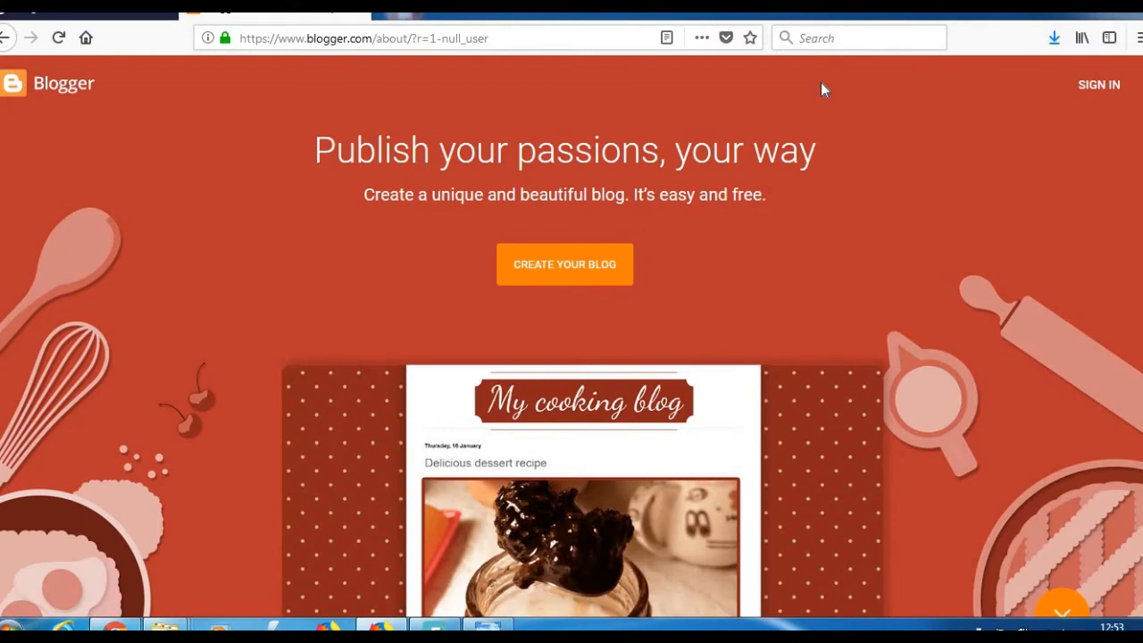
Sign in to Blogger with the Google account password.
left_click(1098, 87)
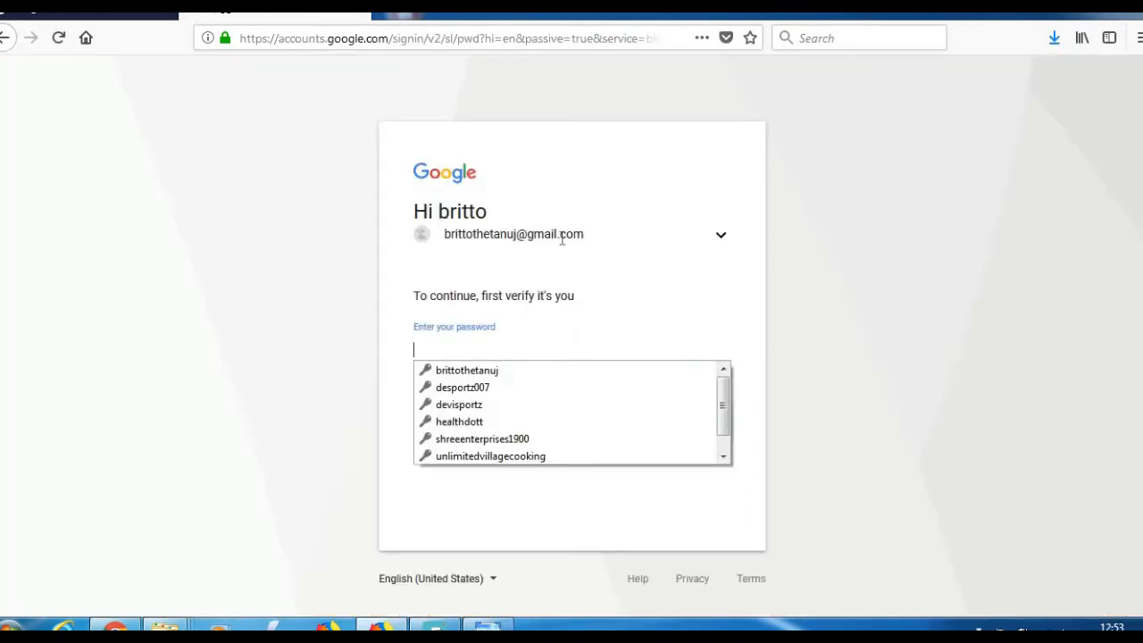
left_click(493, 340)
type("•••••••••")
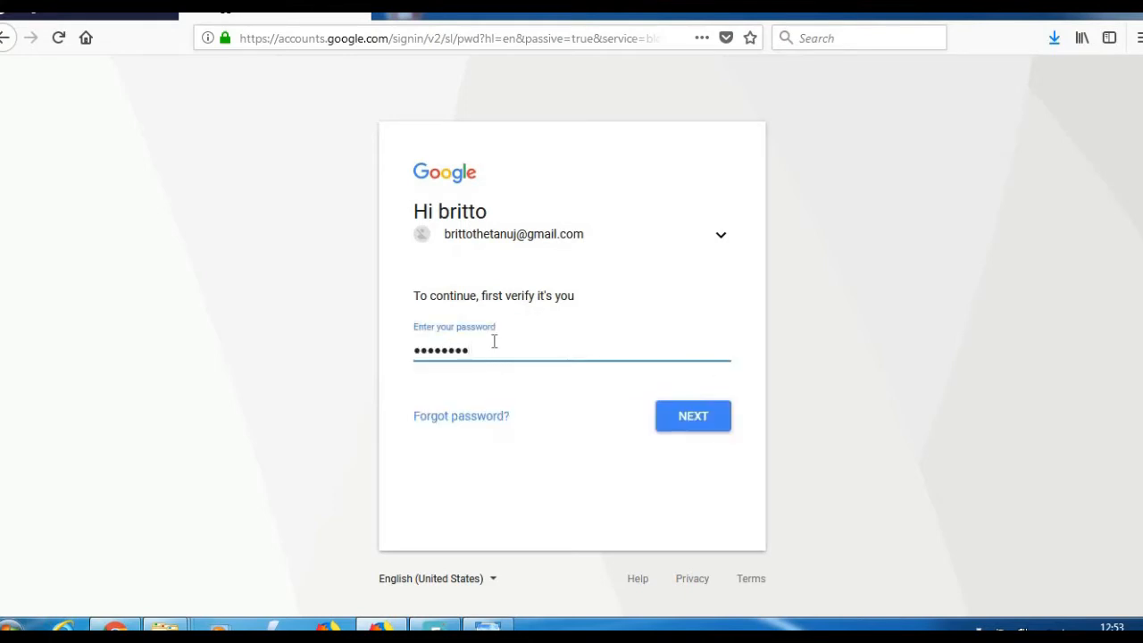
left_click(717, 421)
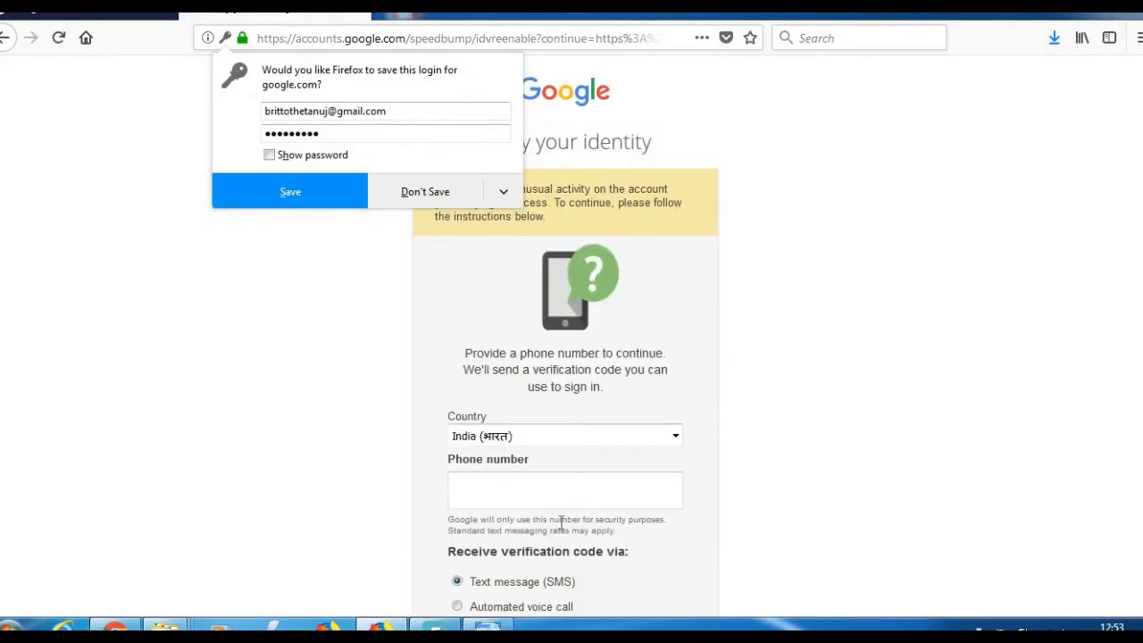
Verify the account with the text-message code sent to the entered phone number.
left_click_drag(1142, 259, 1142, 367)
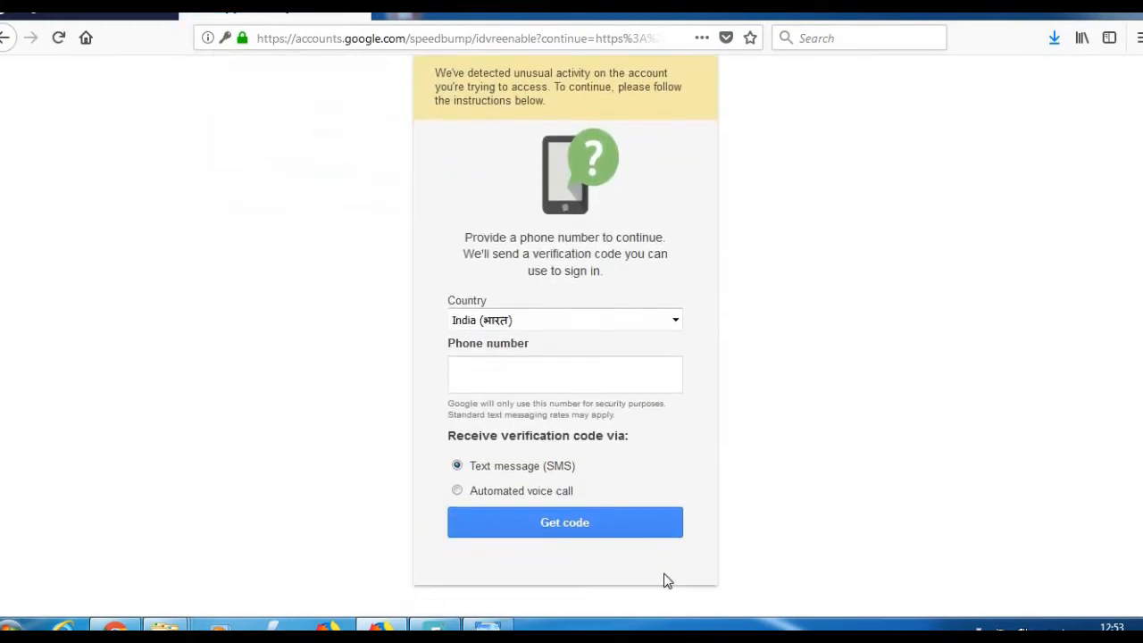
left_click(486, 386)
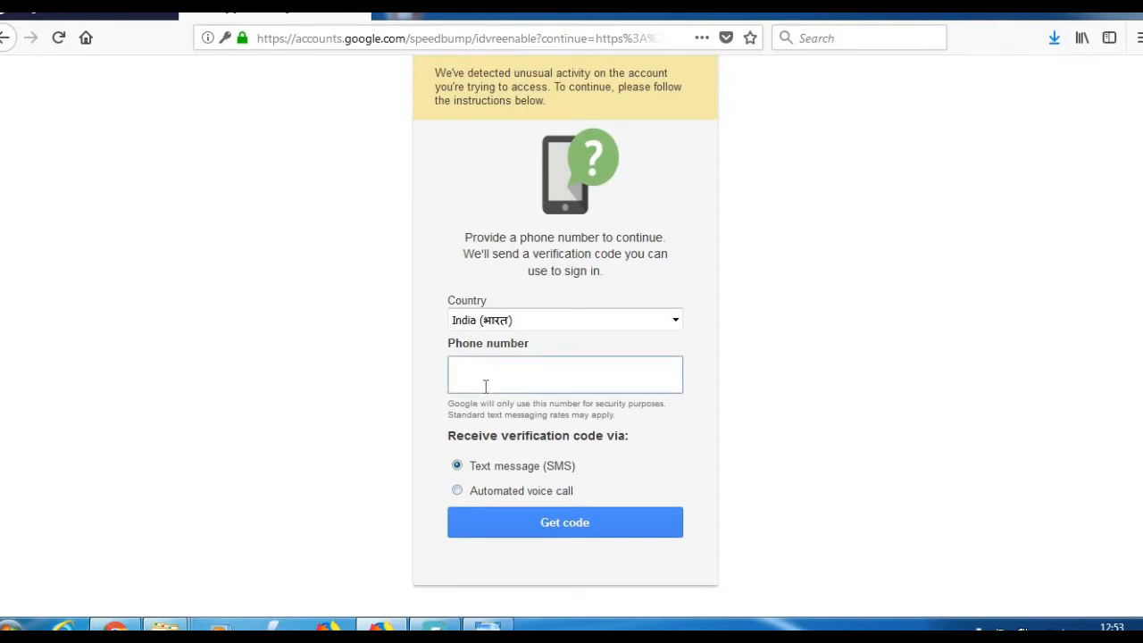
left_click(537, 529)
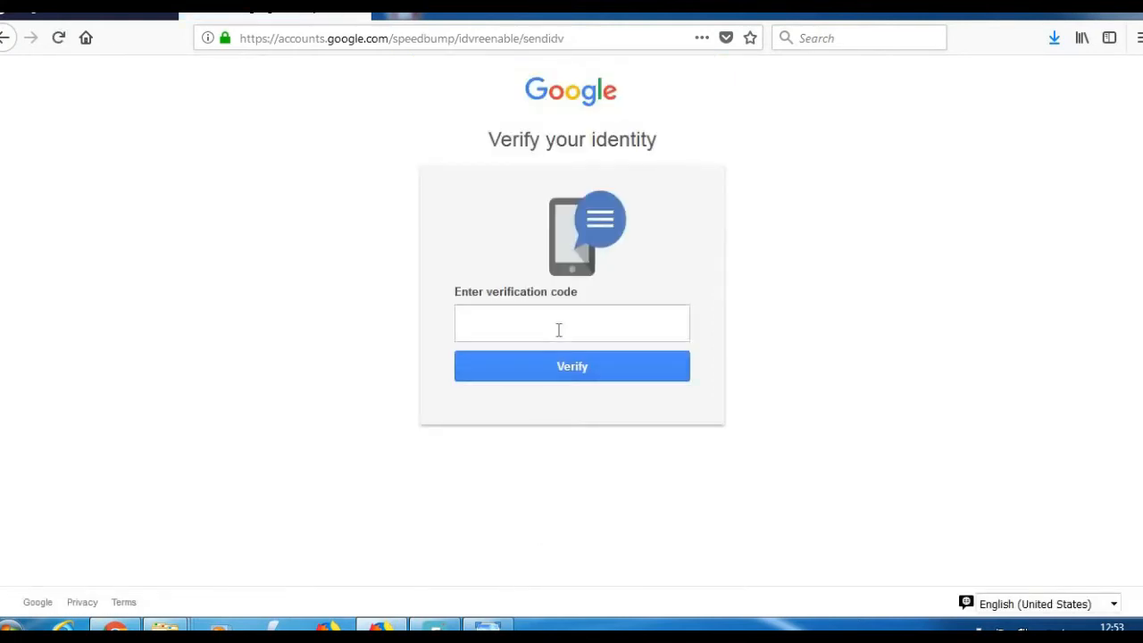
left_click(558, 330)
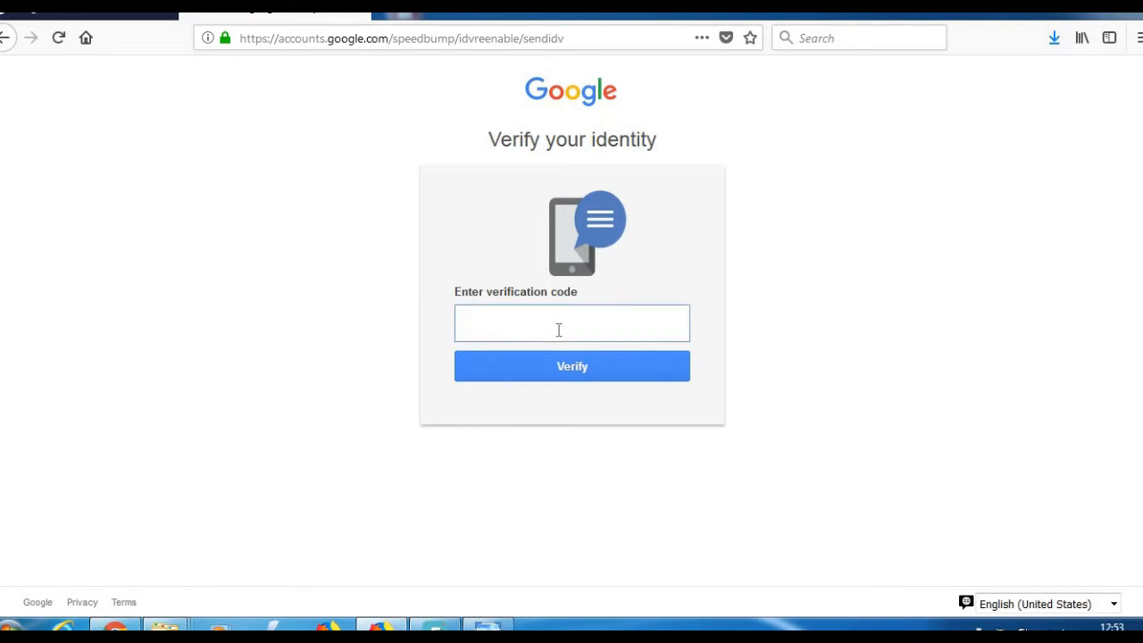
left_click(560, 366)
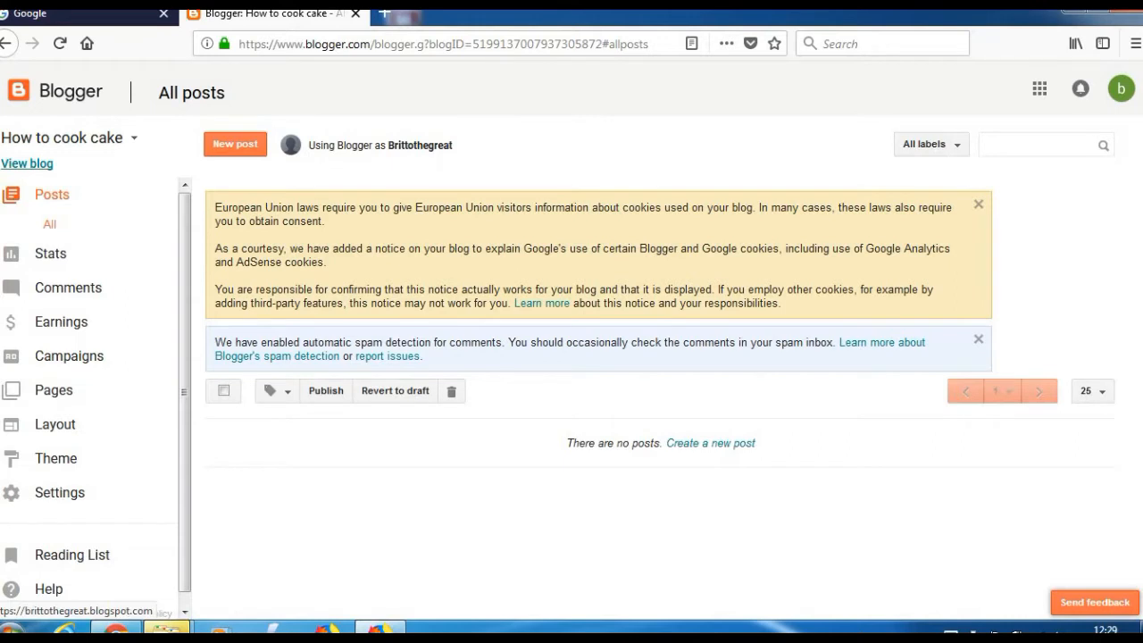
View the empty 'How to cook cake' blog in a new tab, then return to the dashboard.
left_click(27, 164)
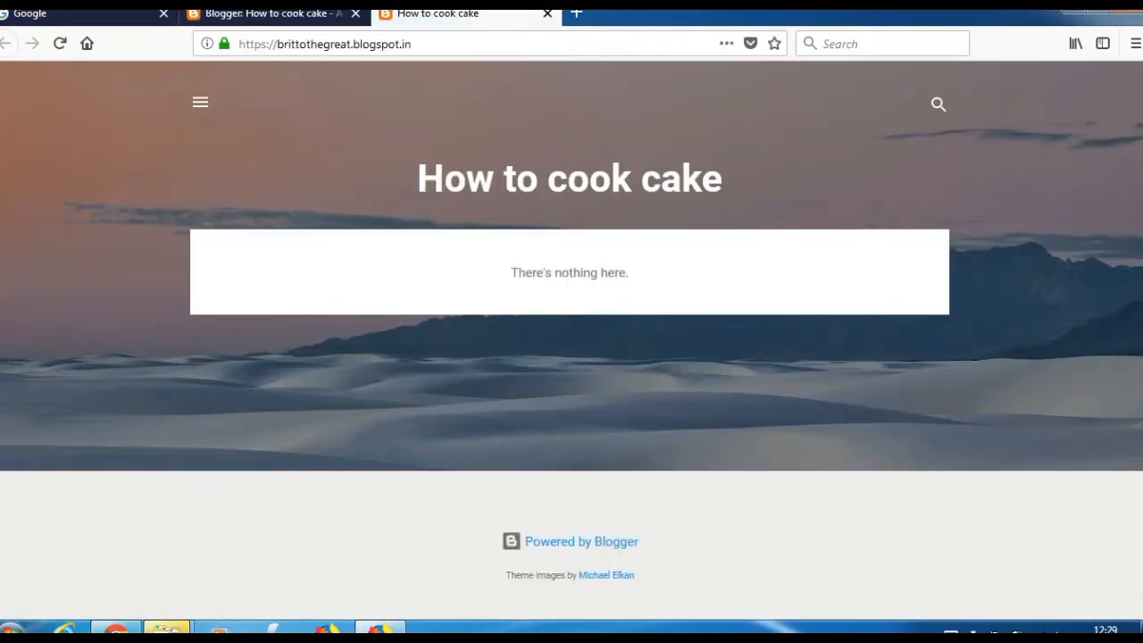
left_click(429, 43)
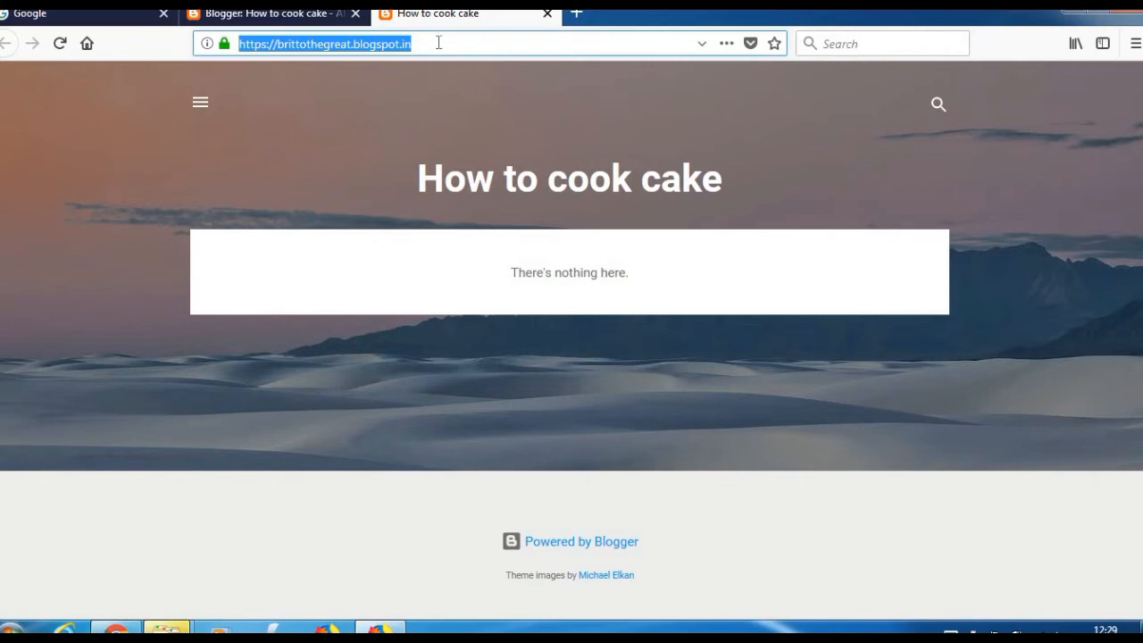
left_click(302, 24)
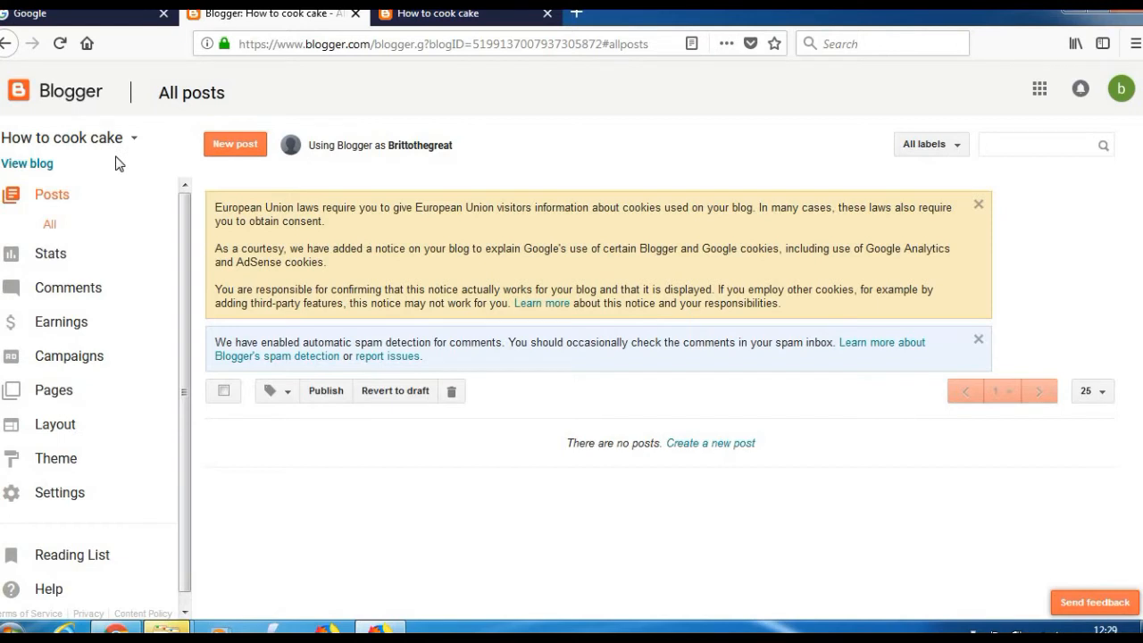
left_click(69, 265)
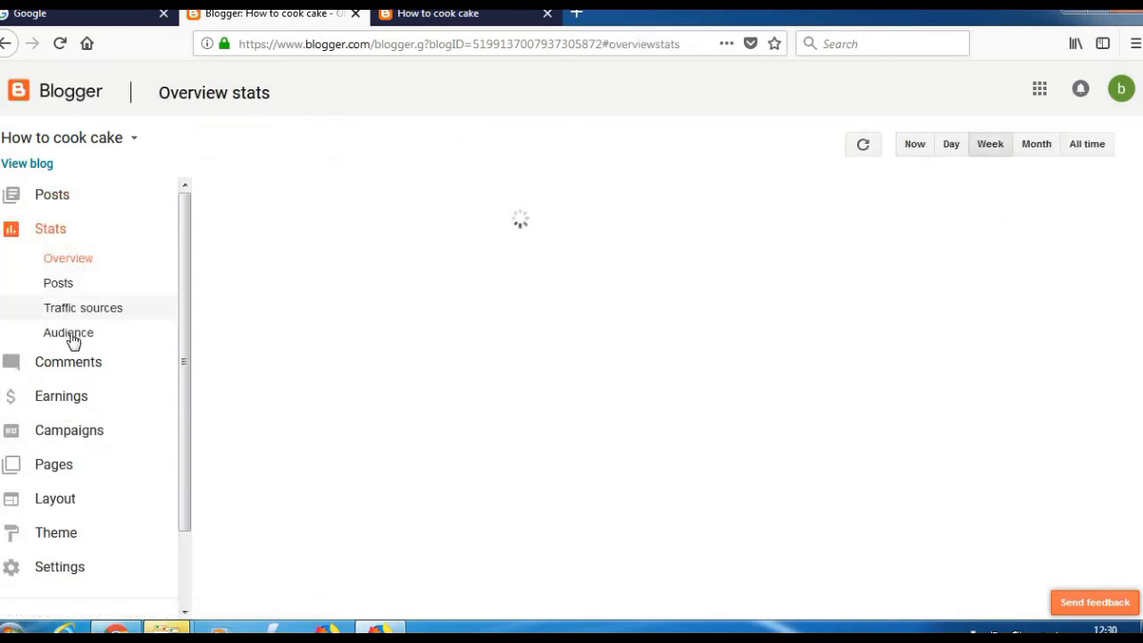
left_click(76, 312)
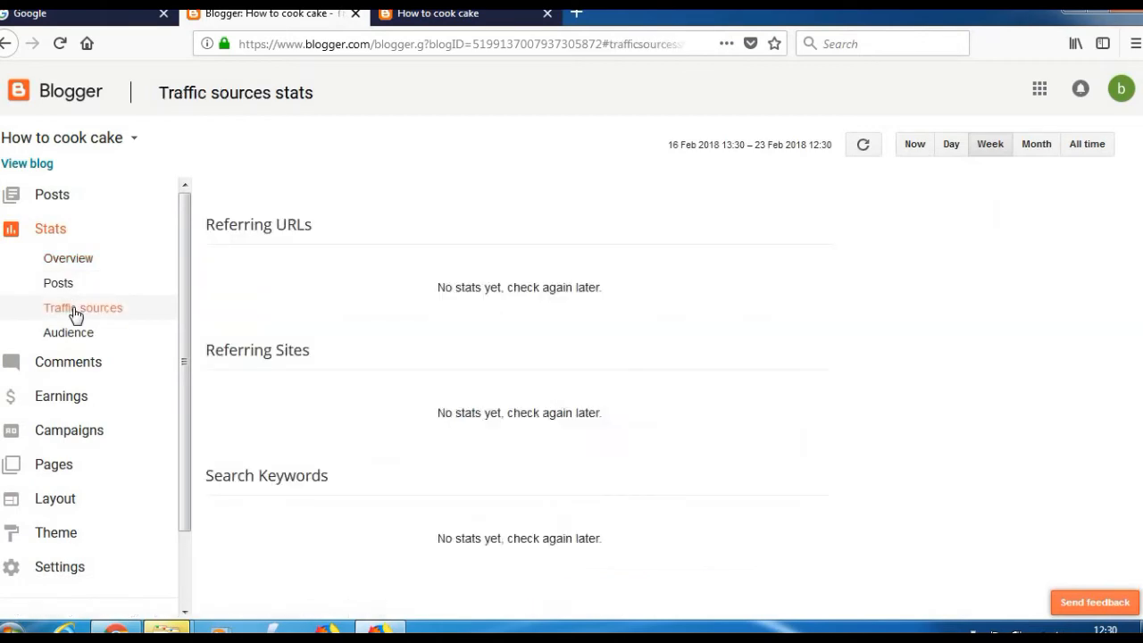
left_click(73, 335)
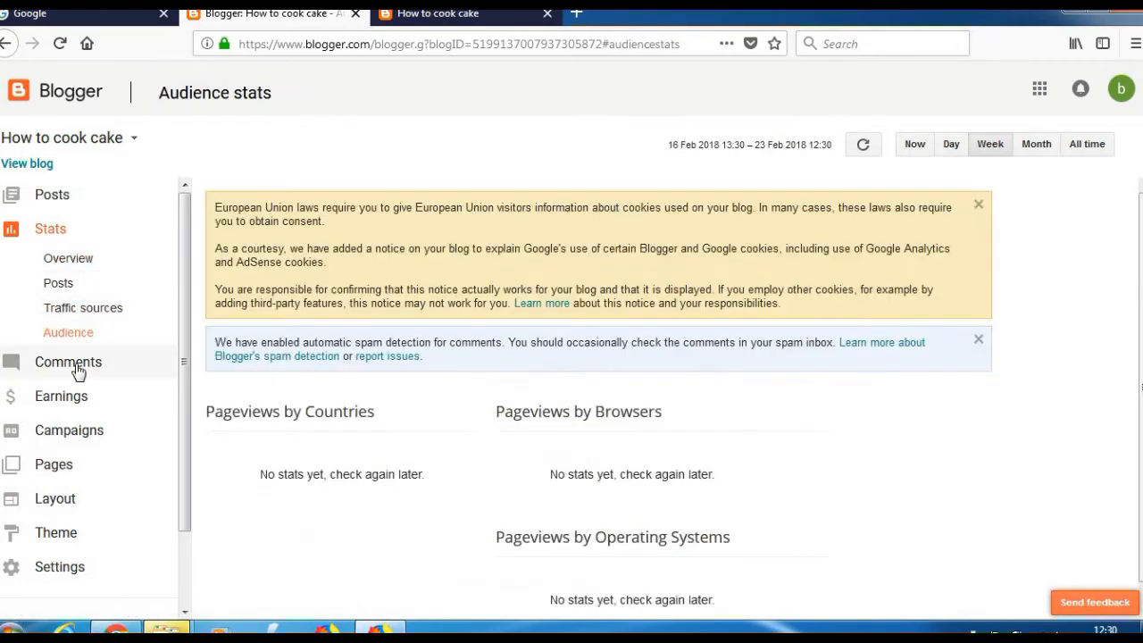
left_click(77, 368)
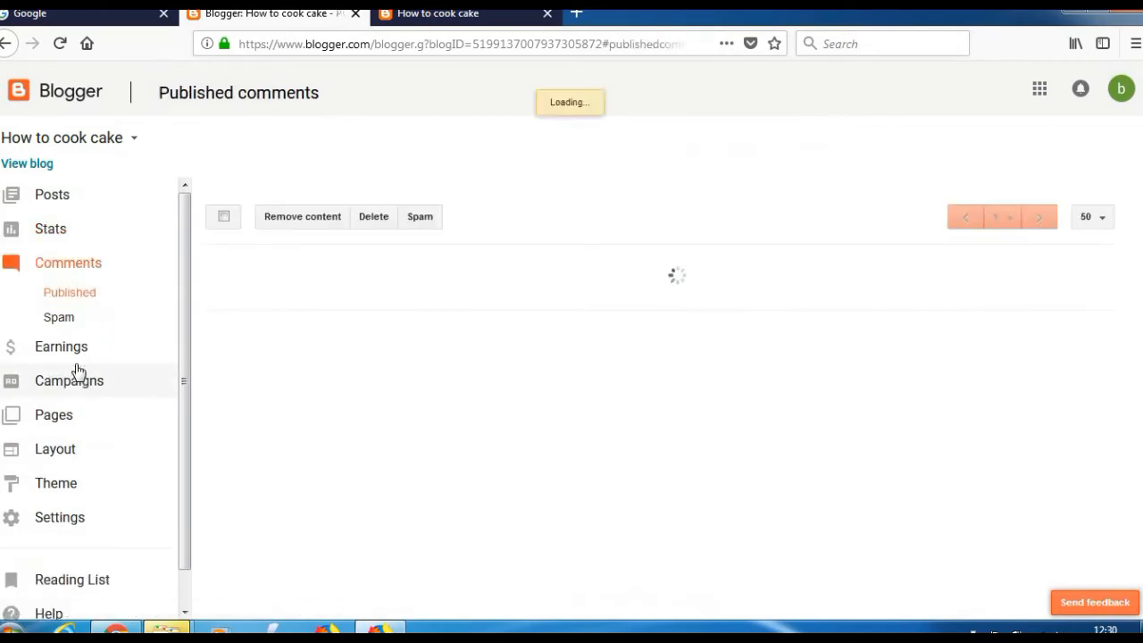
left_click(77, 348)
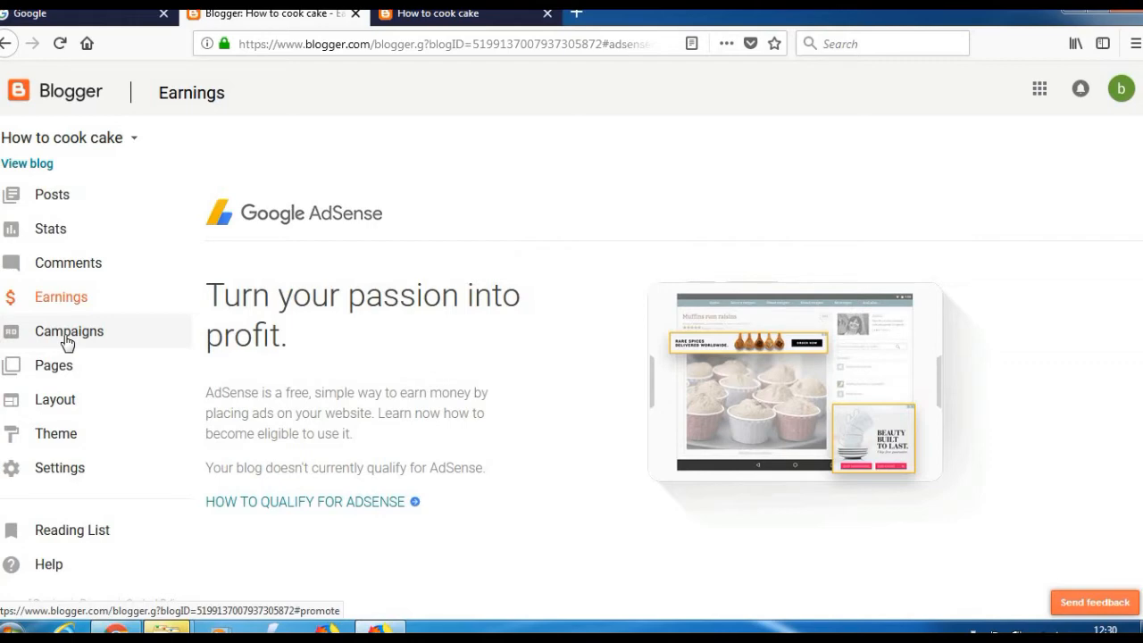
left_click(61, 366)
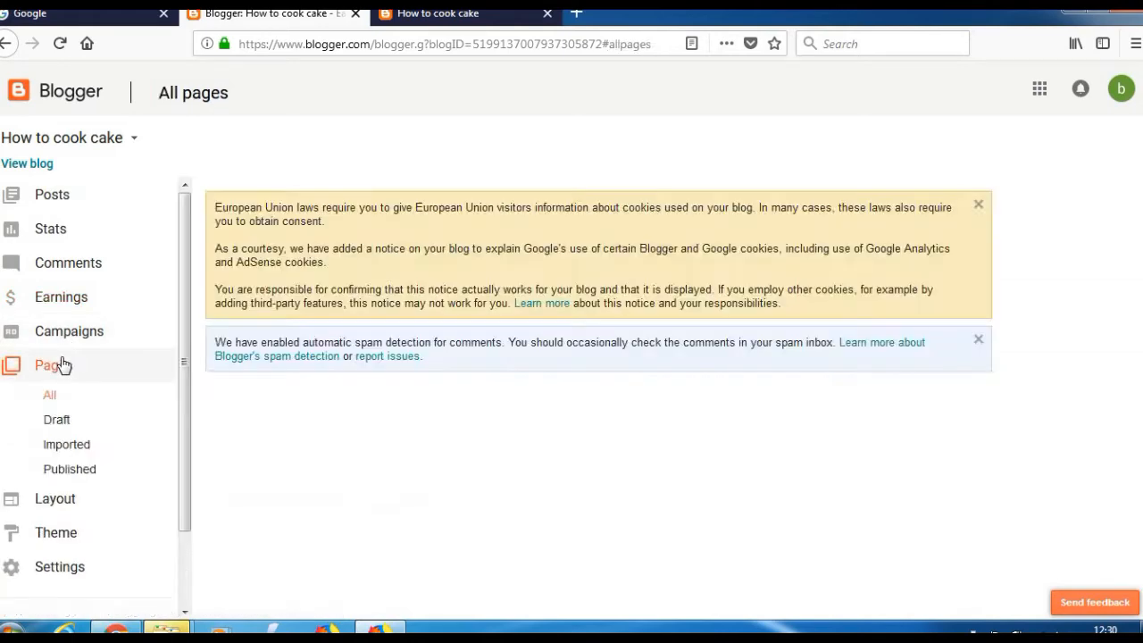
left_click(51, 425)
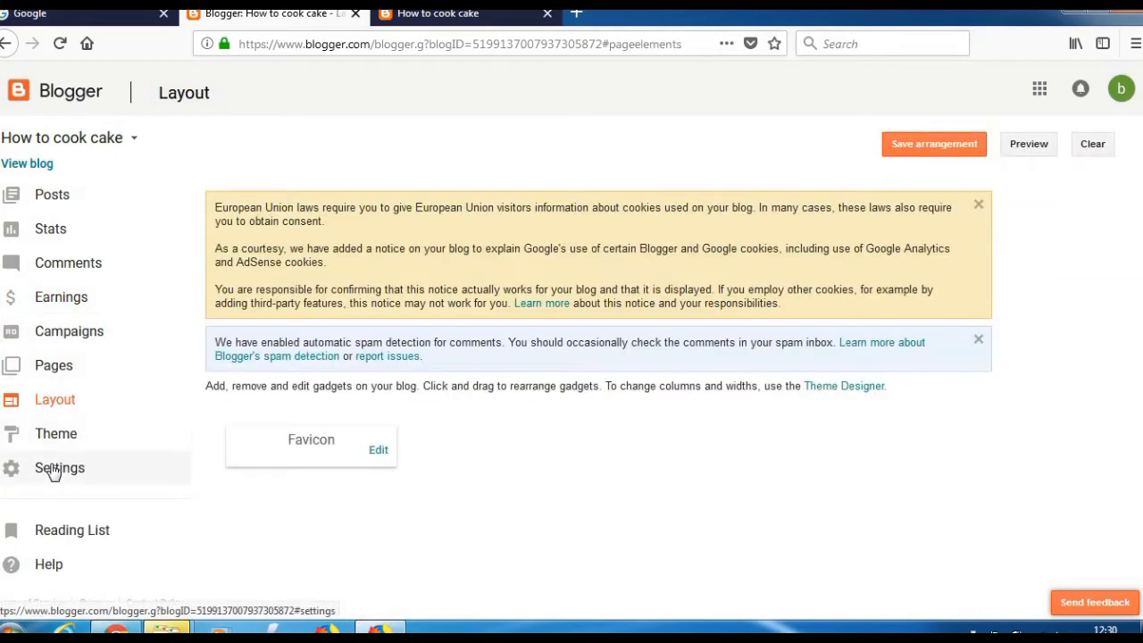
left_click(53, 471)
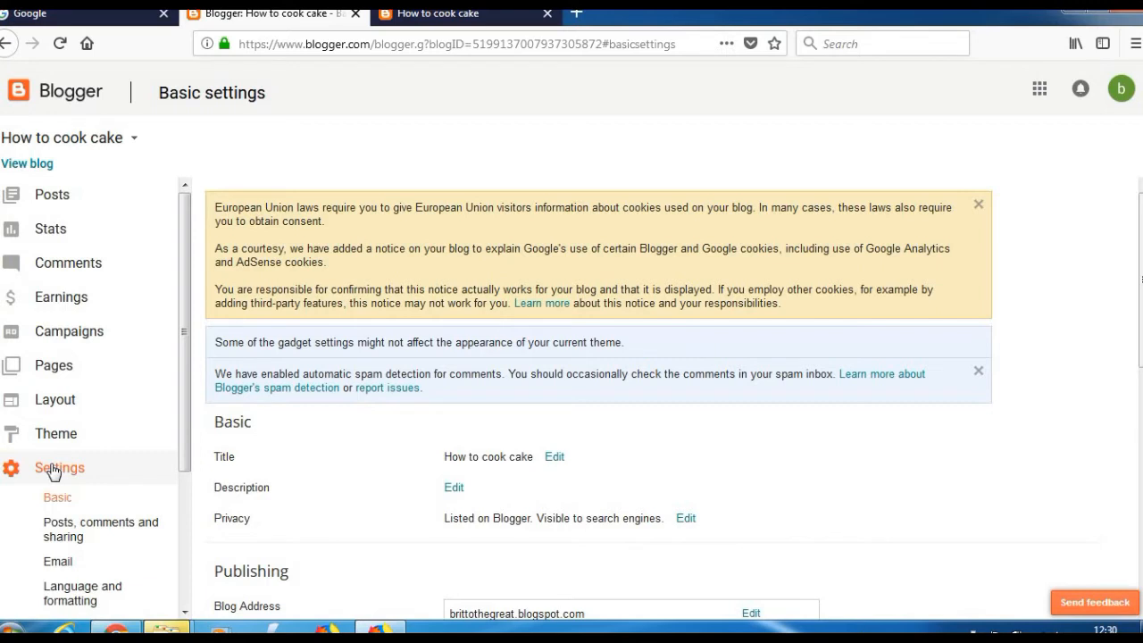
left_click(96, 209)
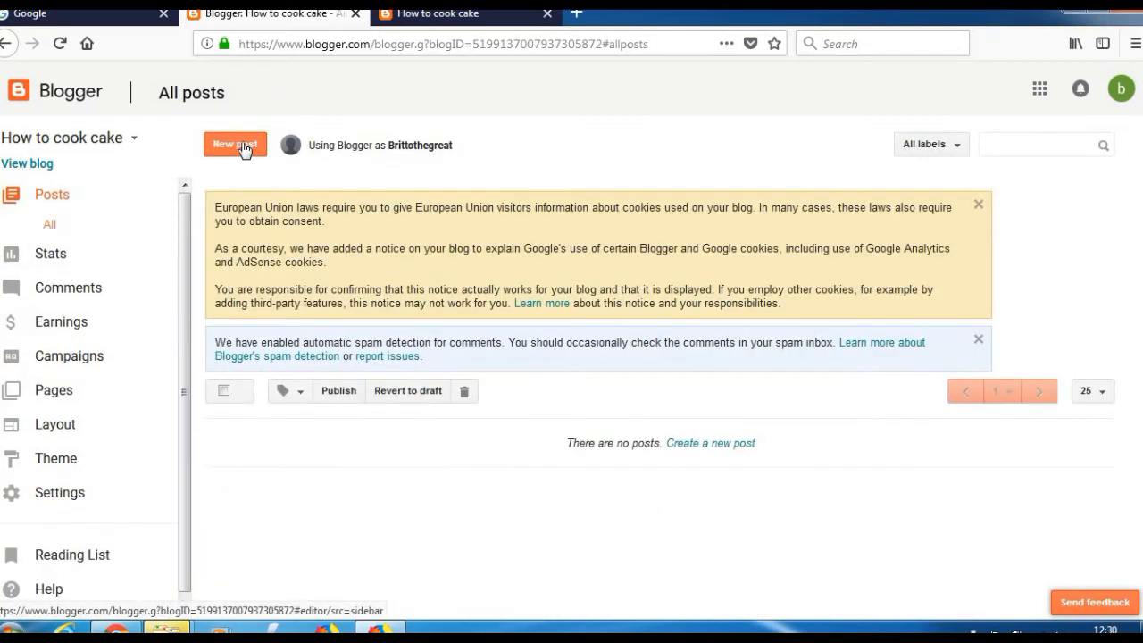
Dismiss the cookie and spam notices and start a new post titled 'How to Bake a Cake'.
left_click(980, 207)
left_click(978, 210)
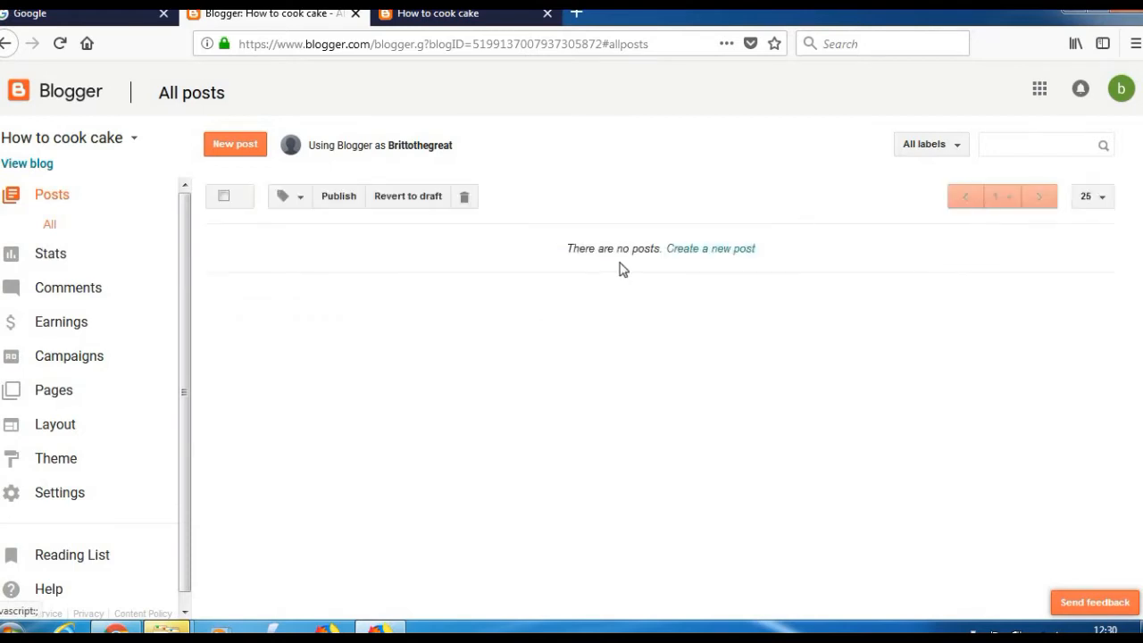
left_click(229, 147)
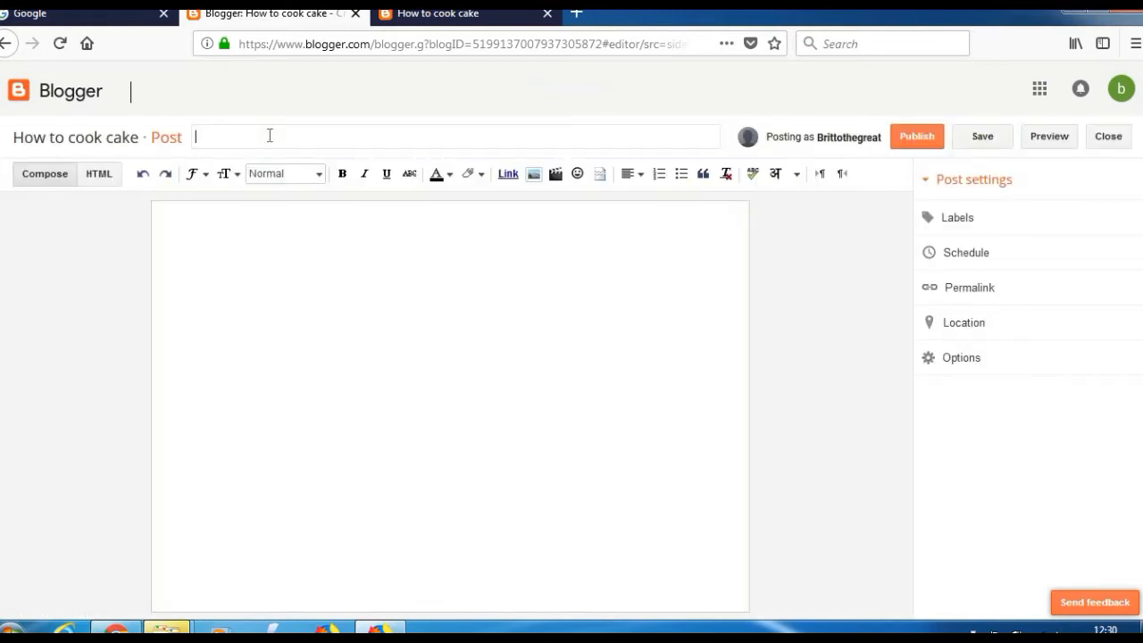
type("How to Bake a Cake")
Write 'Ingredients' followed by Maida, sugar, eggs in the post body, then go to the blog's tab.
left_click(246, 248)
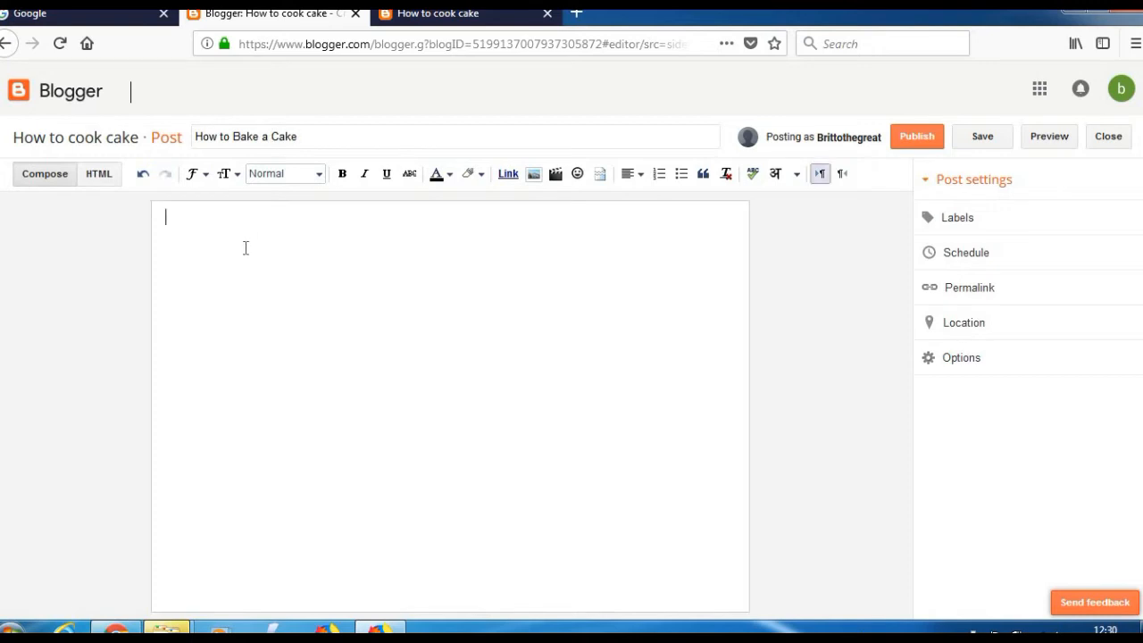
type("INgredire")
key("BackSpace")
key("BackSpace")
key("BackSpace")
key("BackSpace")
key("BackSpace")
key("BackSpace")
key("BackSpace")
key("BackSpace")
type("ngredients")
key("Return")
key("Return")
type("Cak")
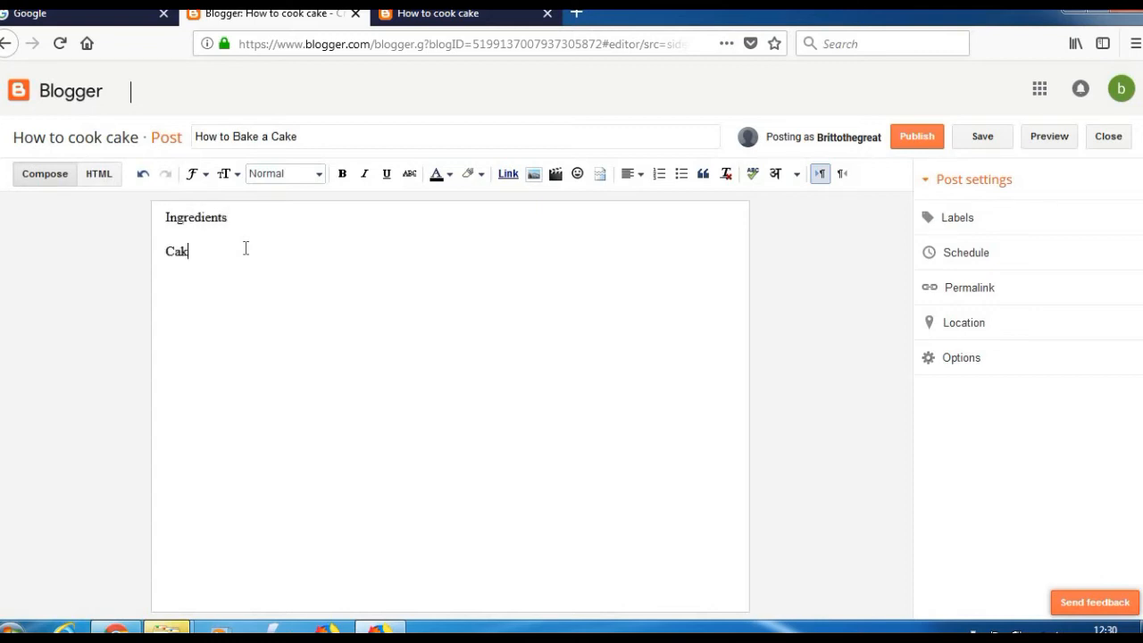
type("e")
key("BackSpace")
key("BackSpace")
key("BackSpace")
key("BackSpace")
key("BackSpace")
type("madi")
key("BackSpace")
key("BackSpace")
key("BackSpace")
key("BackSpace")
key("Return")
key("Return")
type("Maida")
key("Return")
type("sugar ")
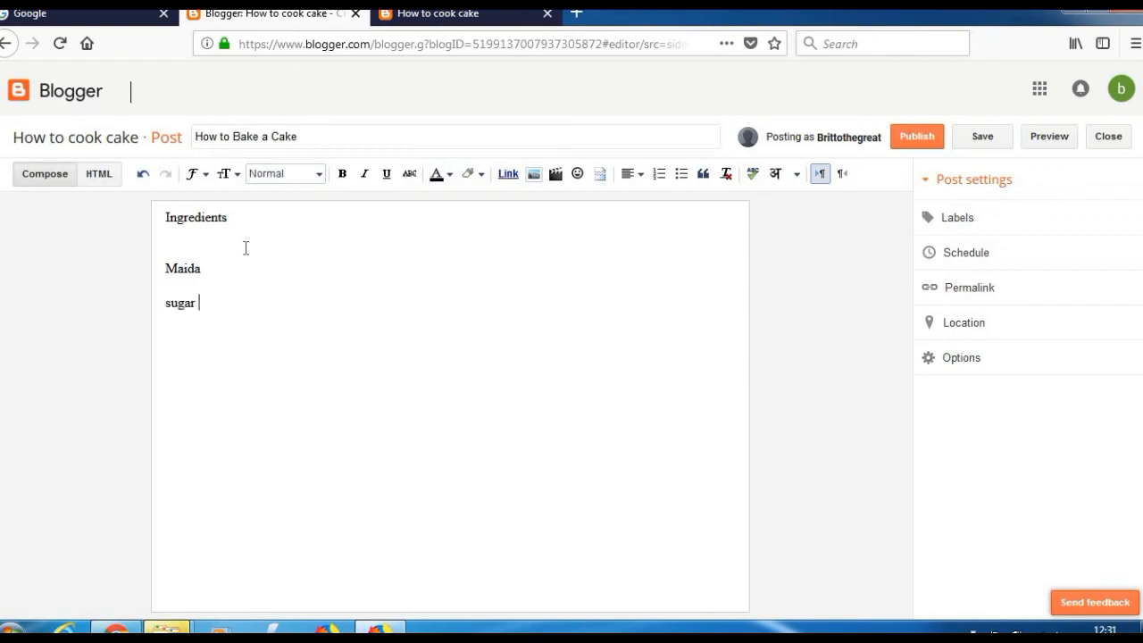
type("eggs")
key("Return")
left_click(455, 18)
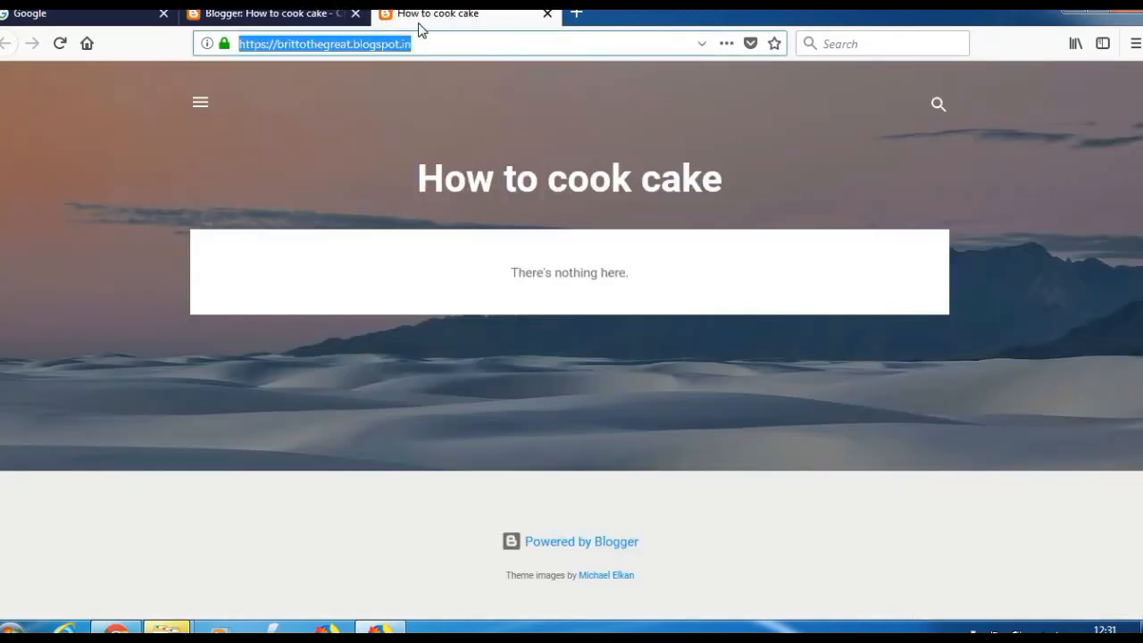
Search Google for 'cake image'.
type("goo")
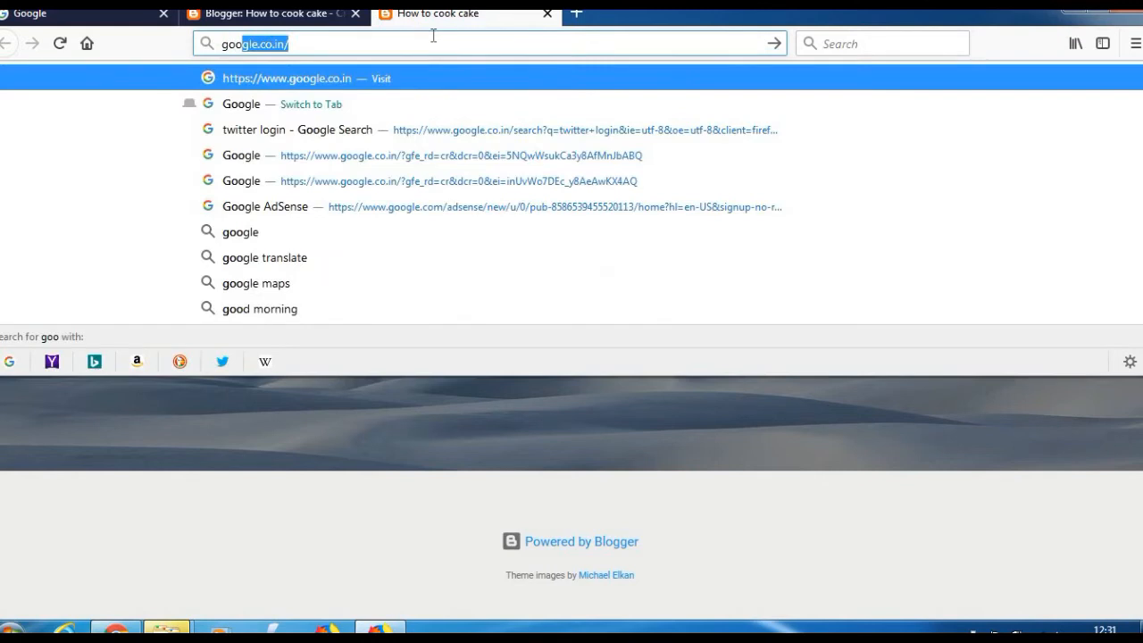
key("Return")
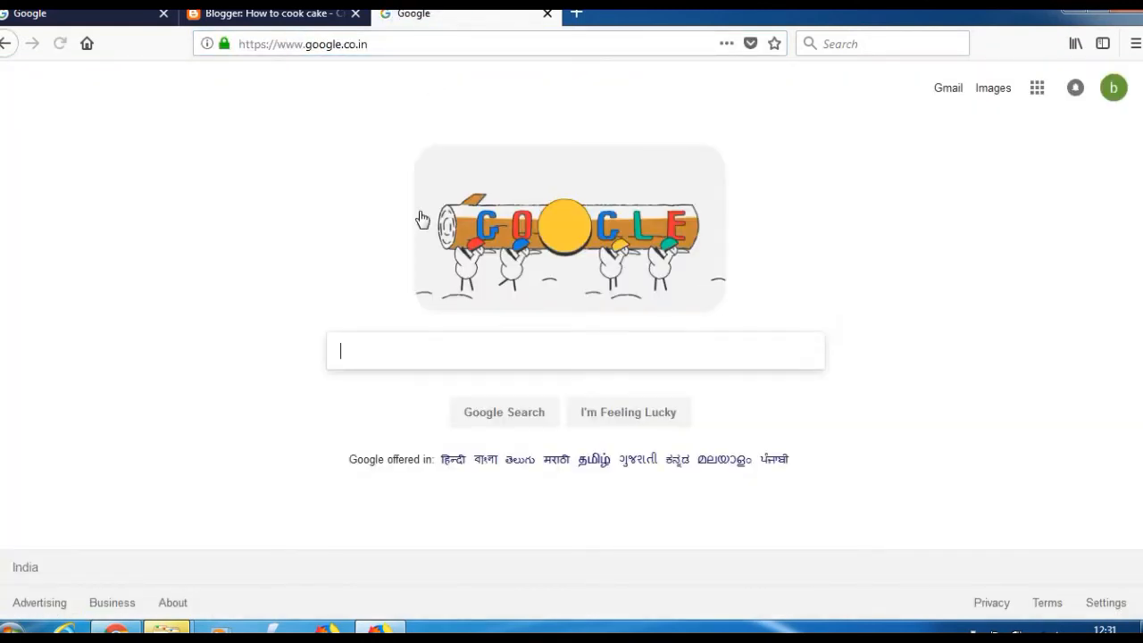
type("cake image")
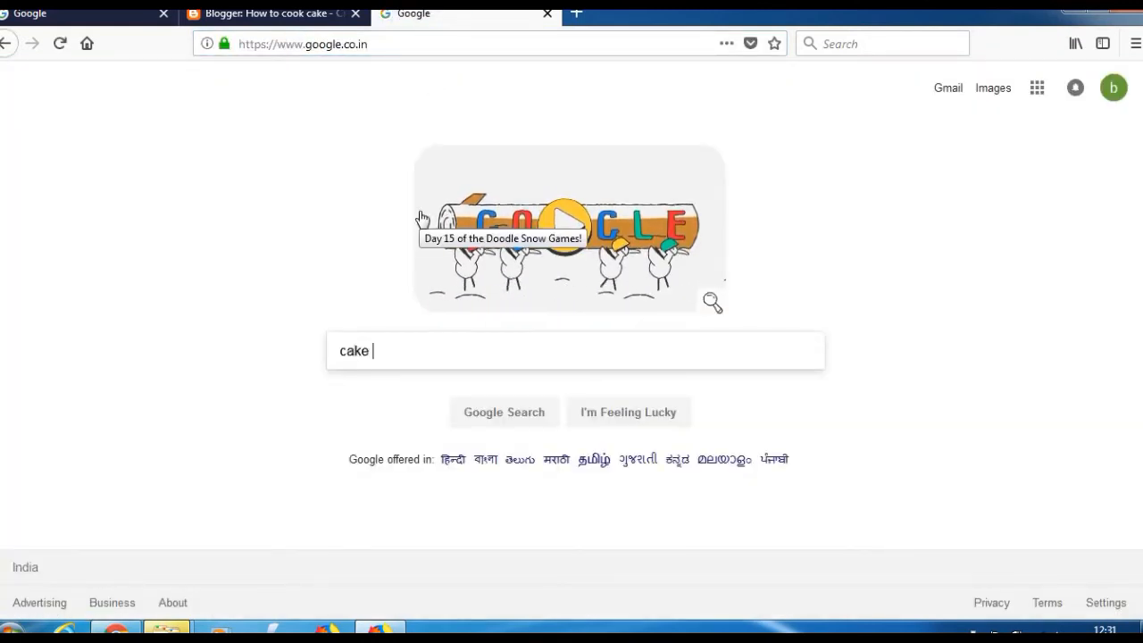
key("Return")
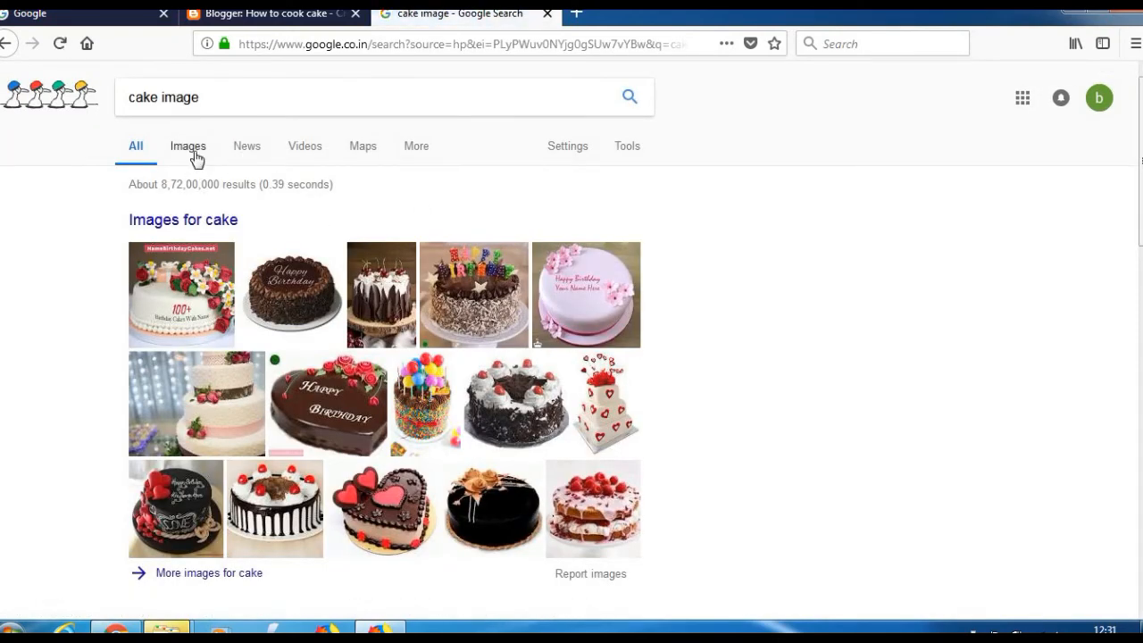
Show only image results with usage rights set to Labeled for reuse.
left_click(194, 157)
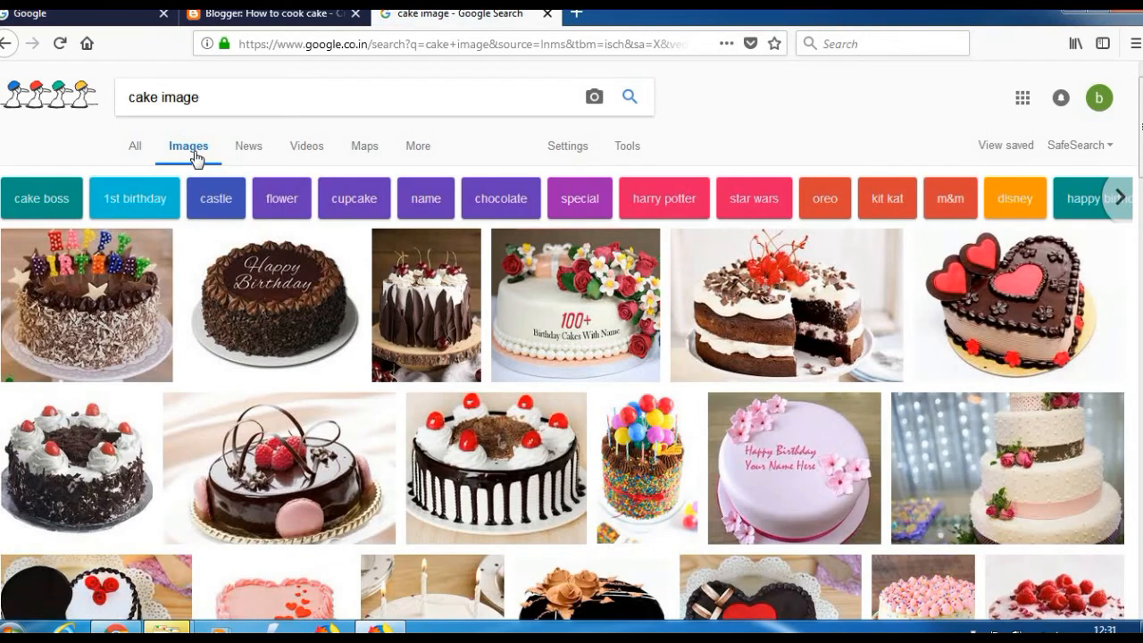
left_click(624, 151)
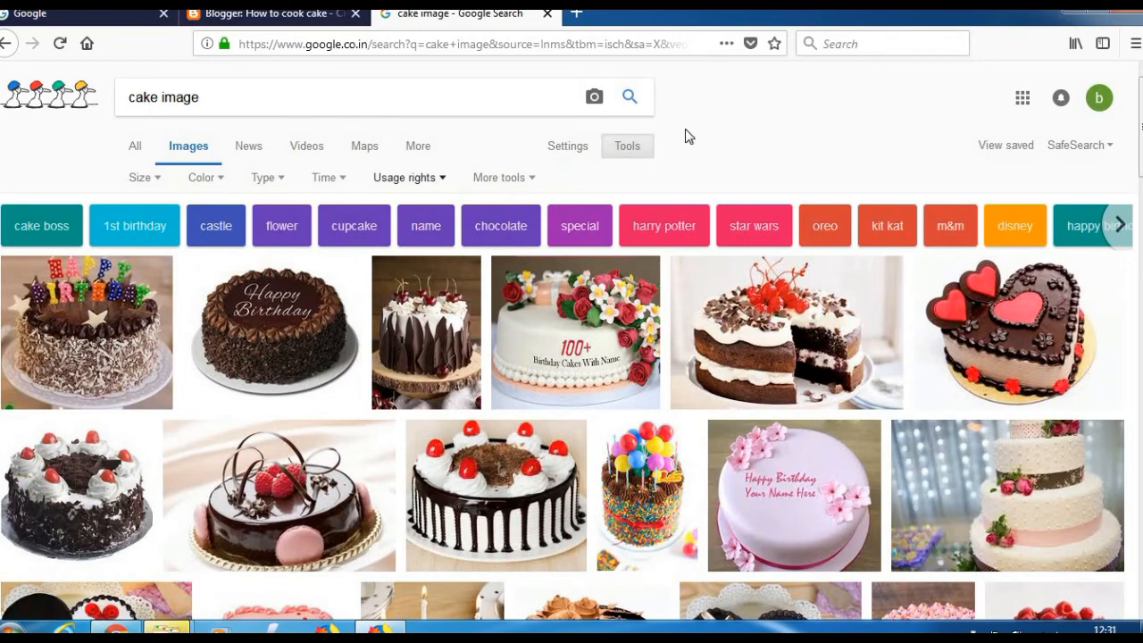
left_click(443, 180)
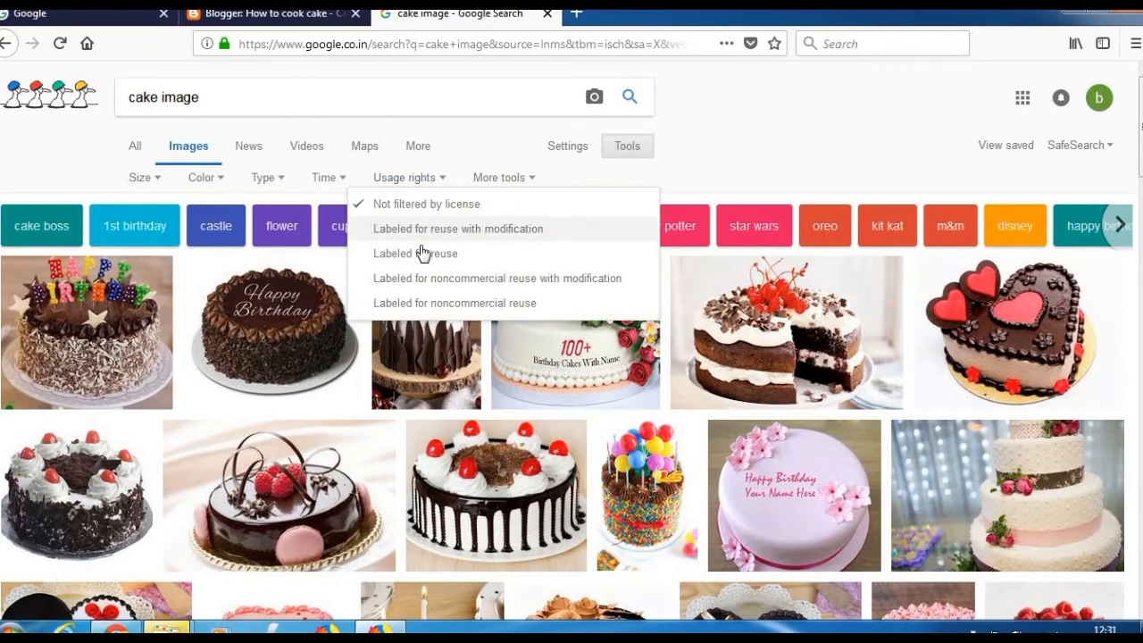
left_click(419, 259)
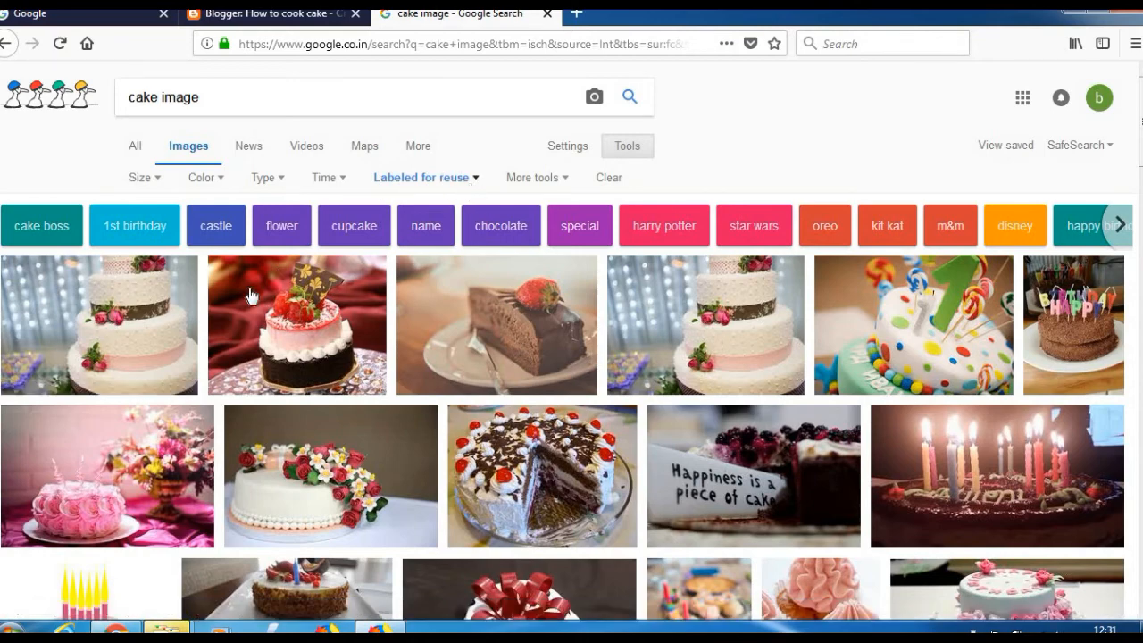
Save the three-tier cake image to the Desktop as 'cake'.
right_click(157, 307)
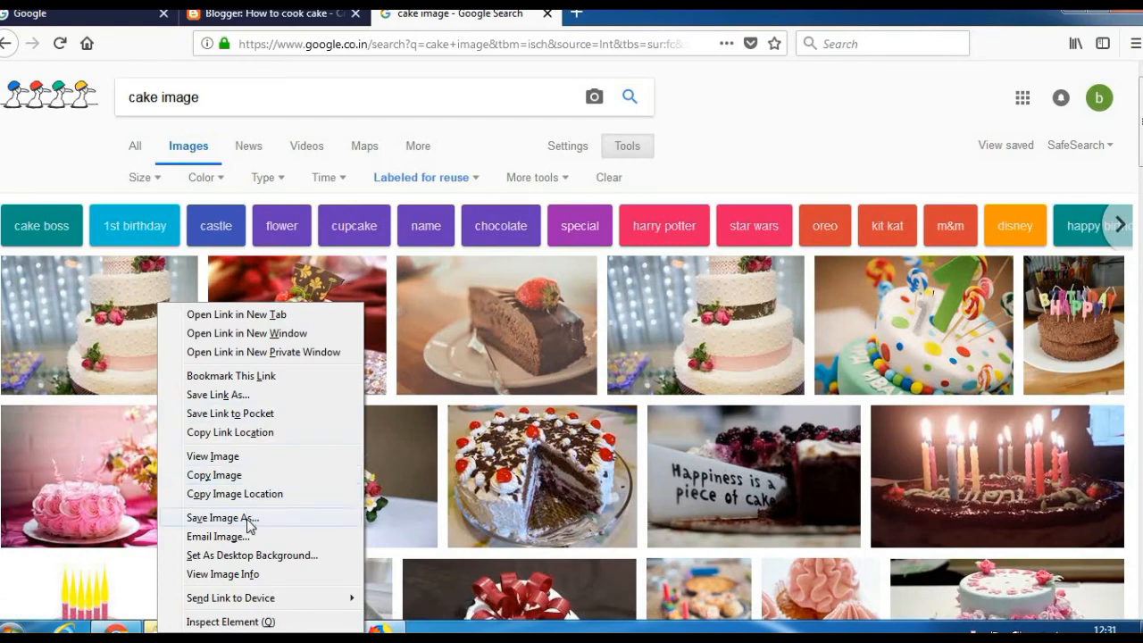
left_click(223, 518)
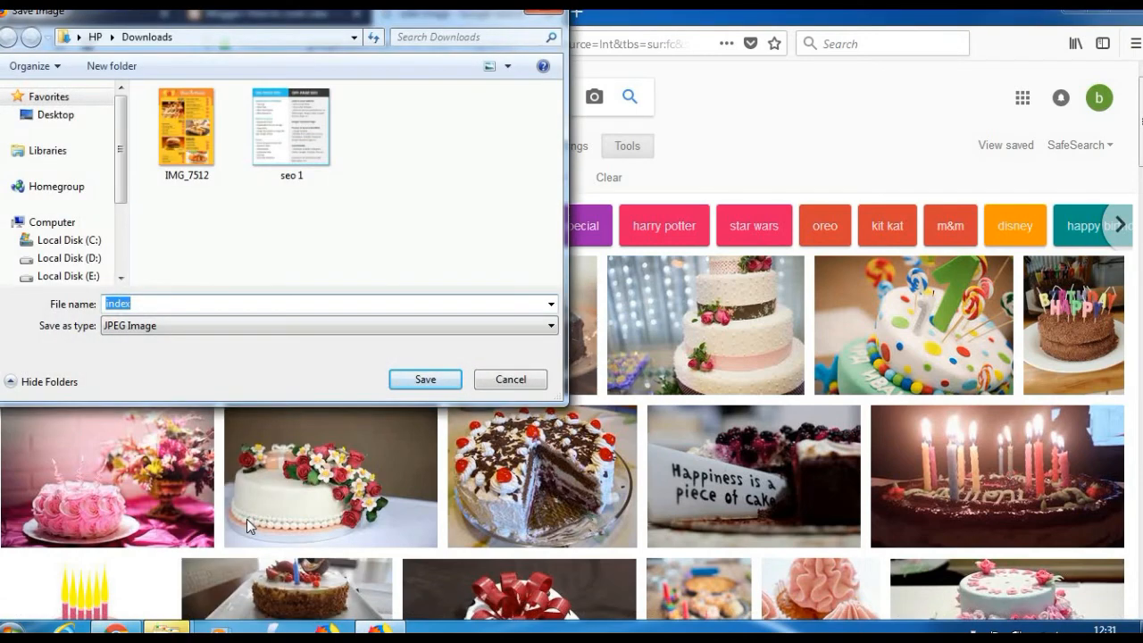
type("cake")
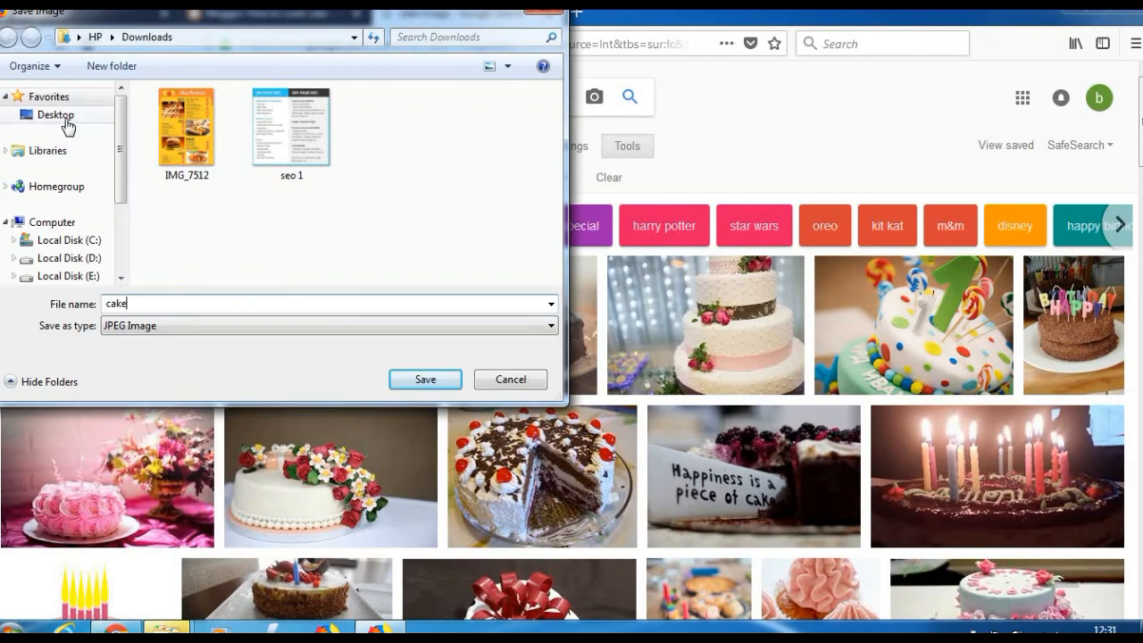
left_click(66, 118)
left_click(425, 379)
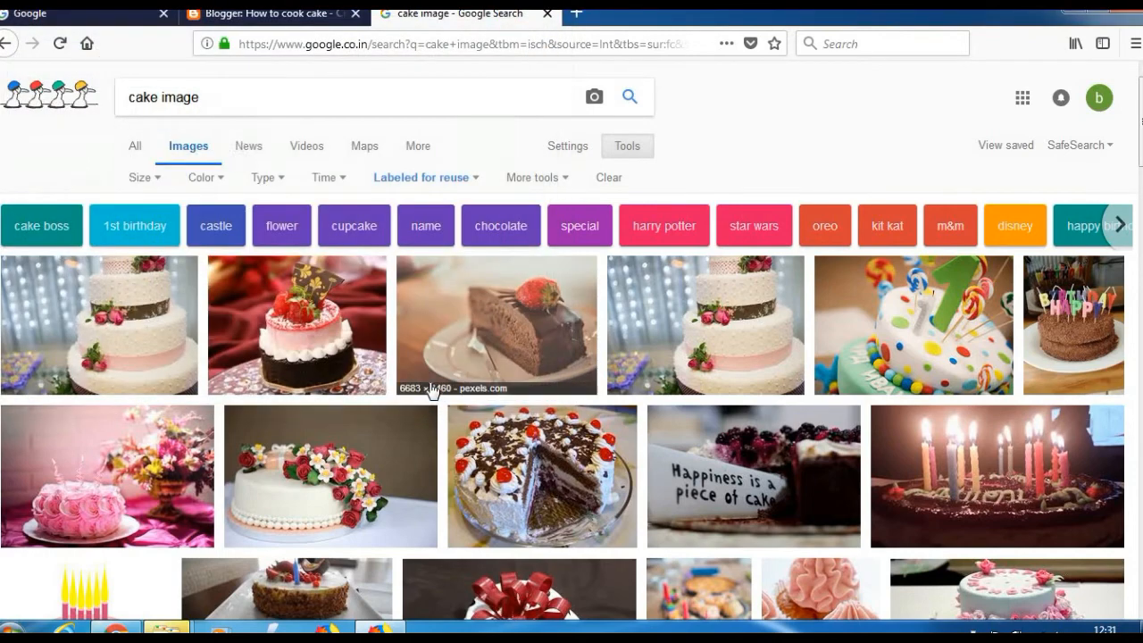
Upload cake.jpg and insert it into the post beneath the ingredient list.
left_click(246, 25)
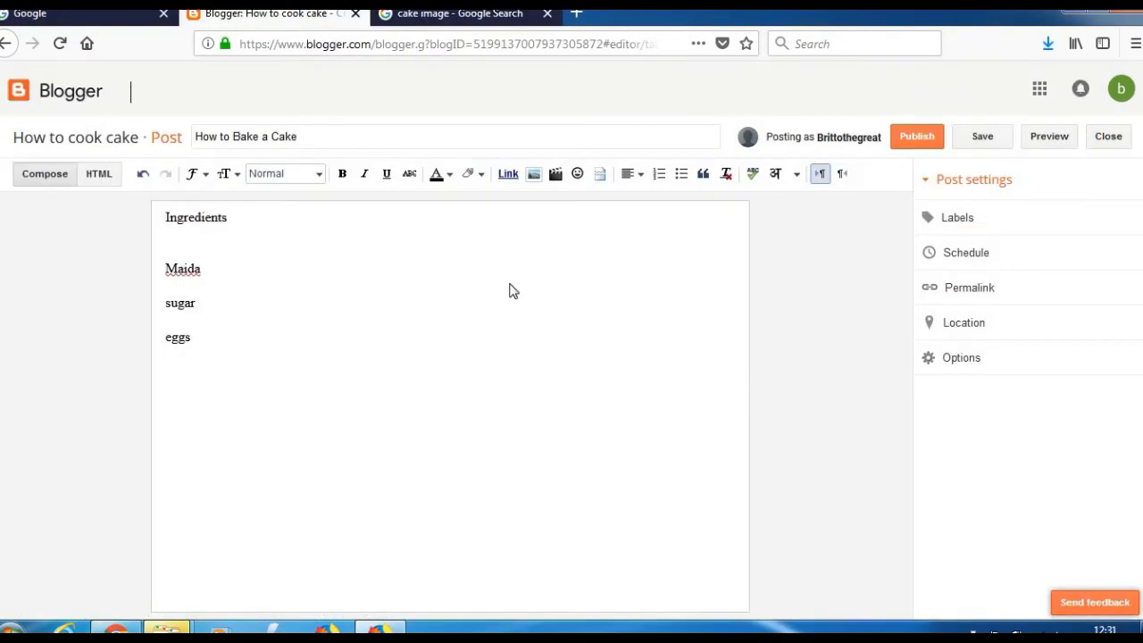
left_click(540, 177)
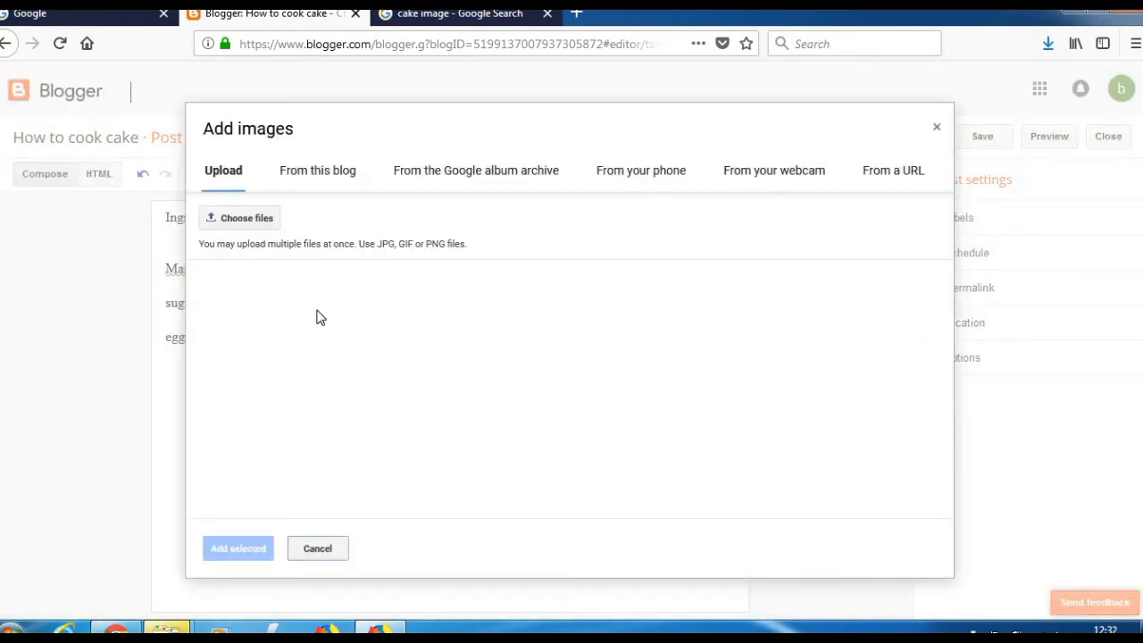
left_click(224, 222)
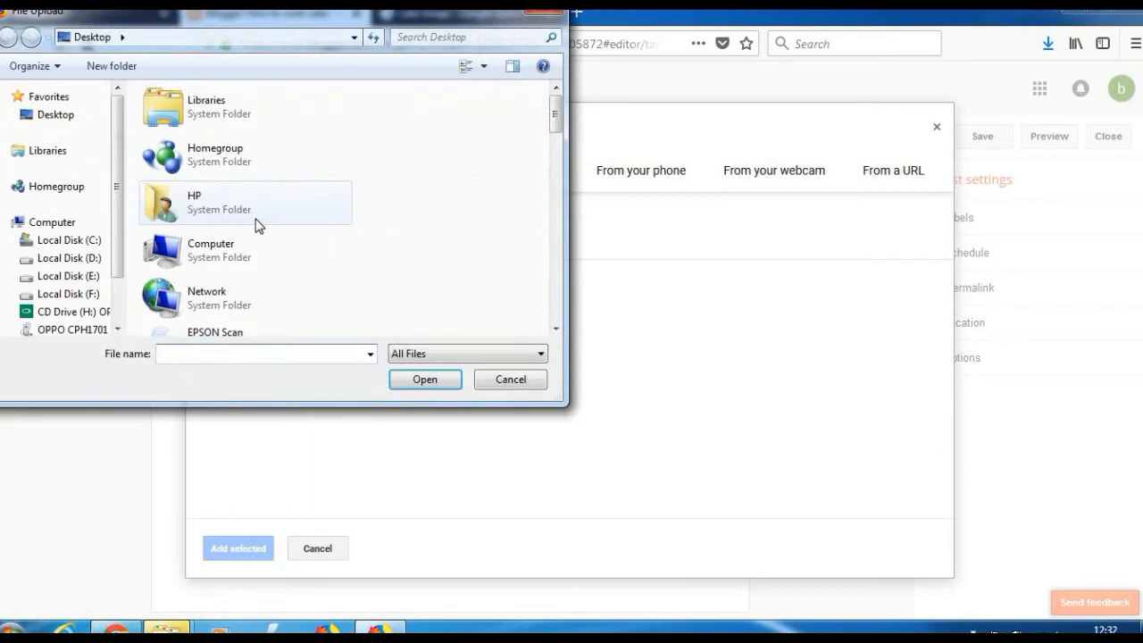
type("ca")
key("Down")
key("Return")
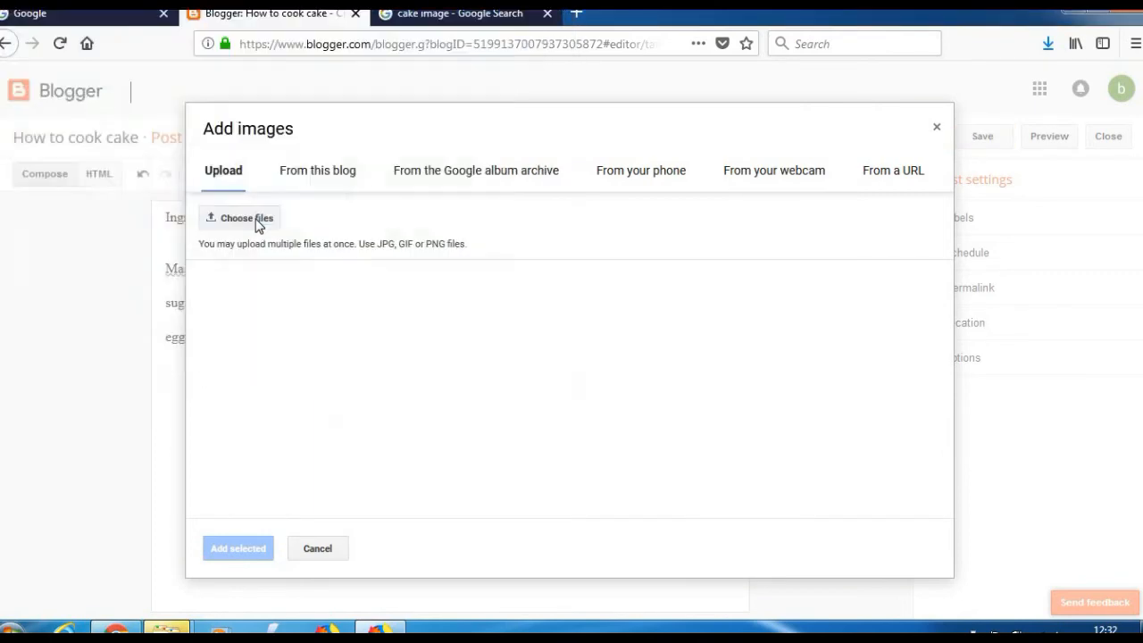
key("Return")
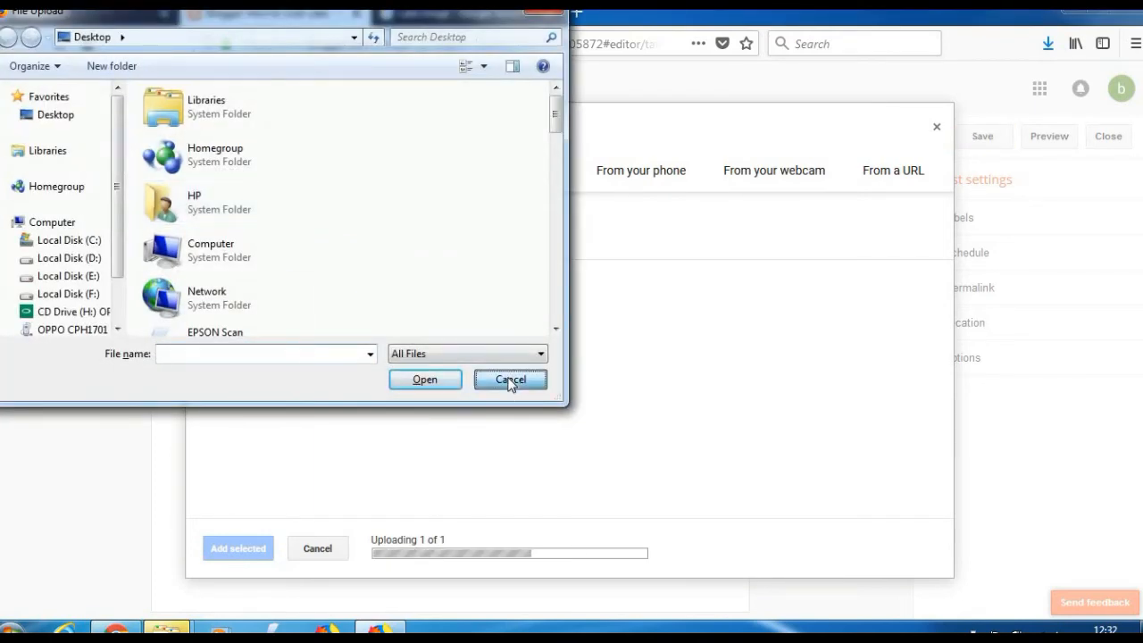
left_click(508, 379)
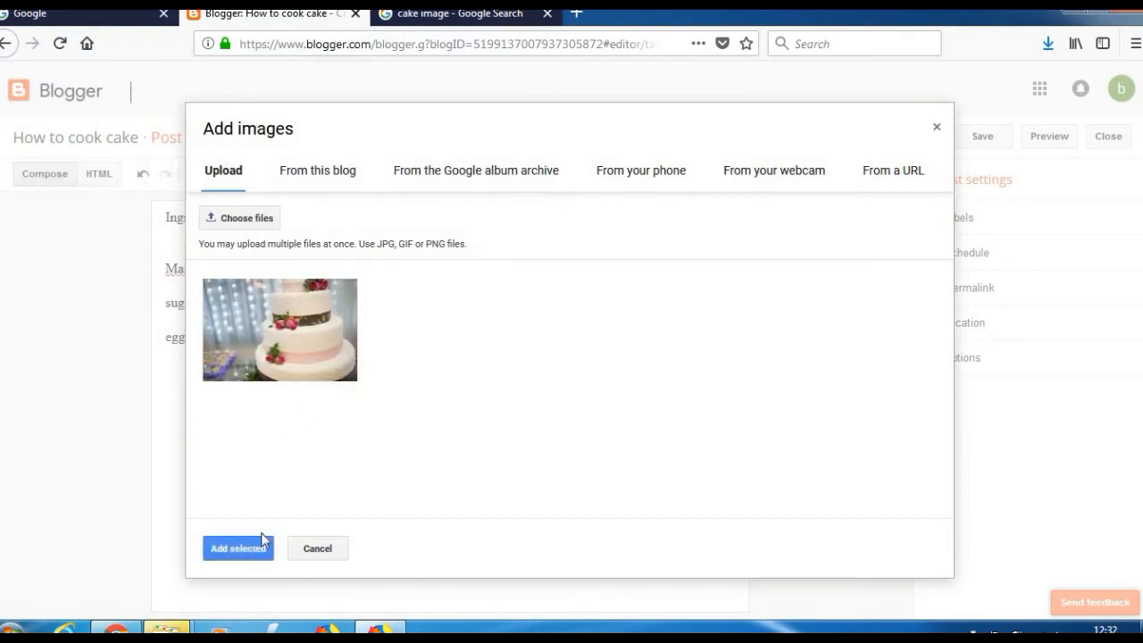
left_click(267, 379)
left_click(277, 308)
left_click(236, 547)
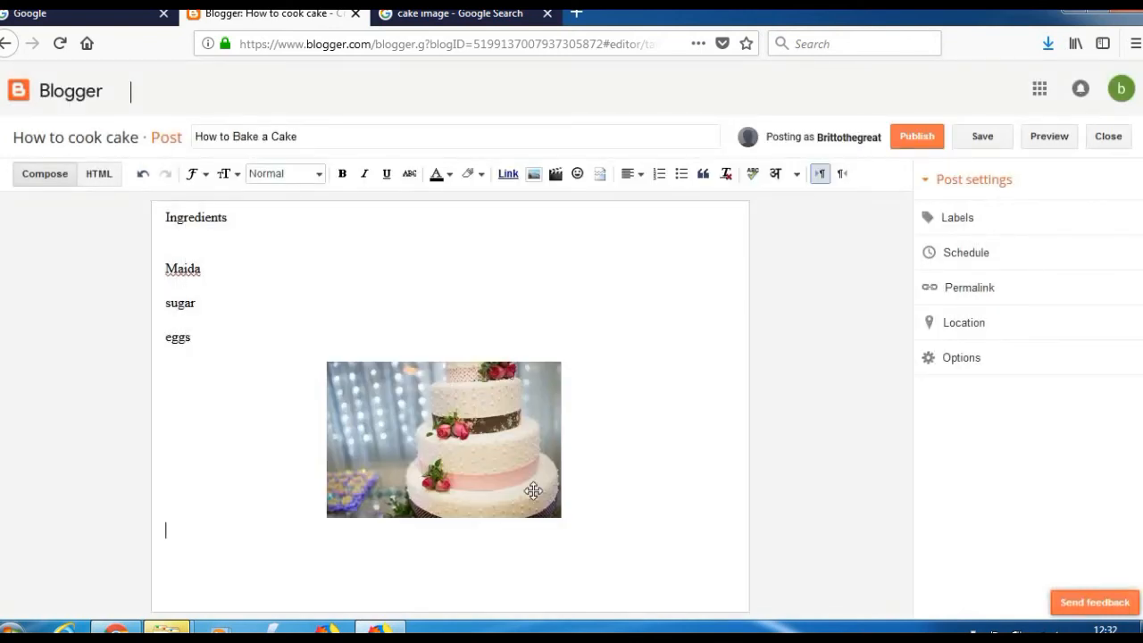
Add 'Thanks' below the cake photo, save the draft, and publish the post.
type("Th")
type("ansk")
key("BackSpace")
key("BackSpace")
key("BackSpace")
type("ks")
left_click(988, 141)
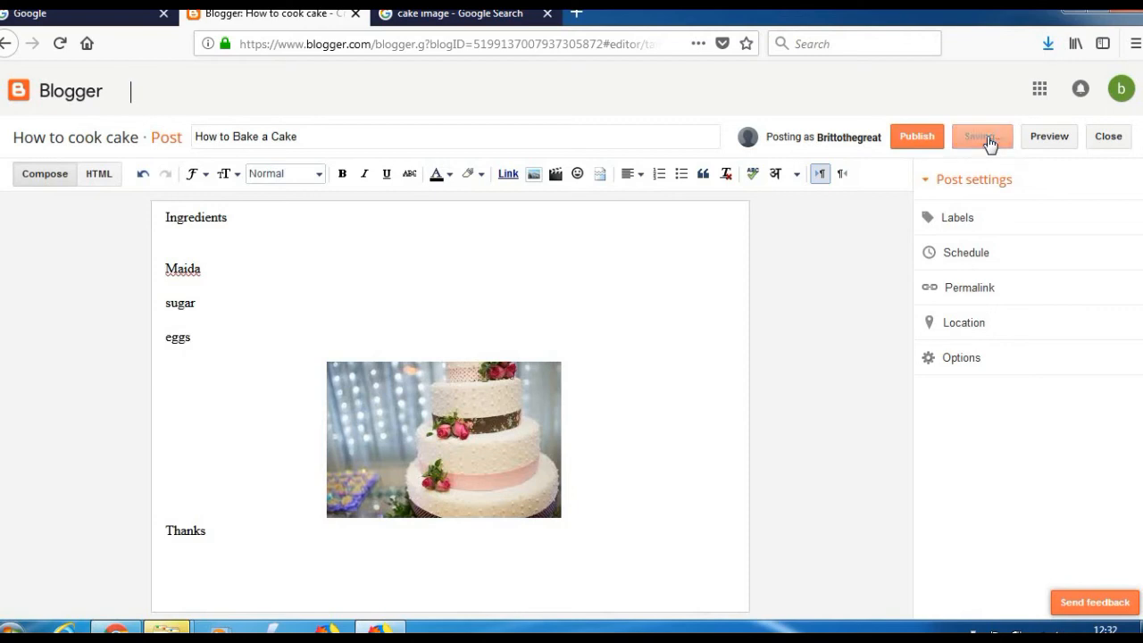
left_click(931, 143)
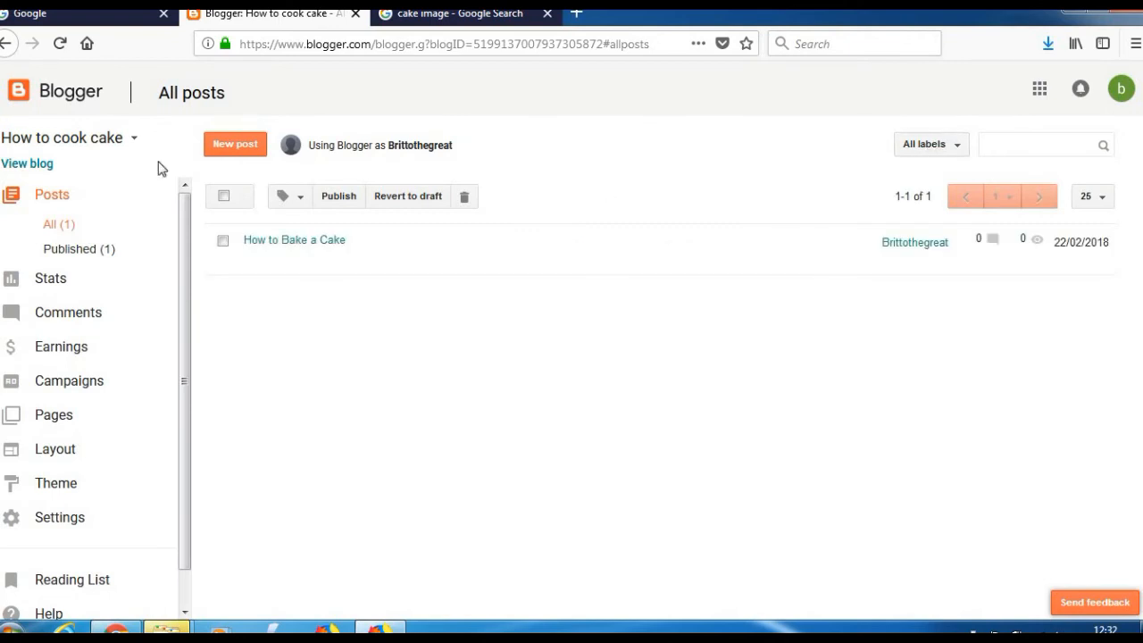
On the live blog, open the full 'How to Bake a Cake' post and check its contents and address.
left_click(38, 171)
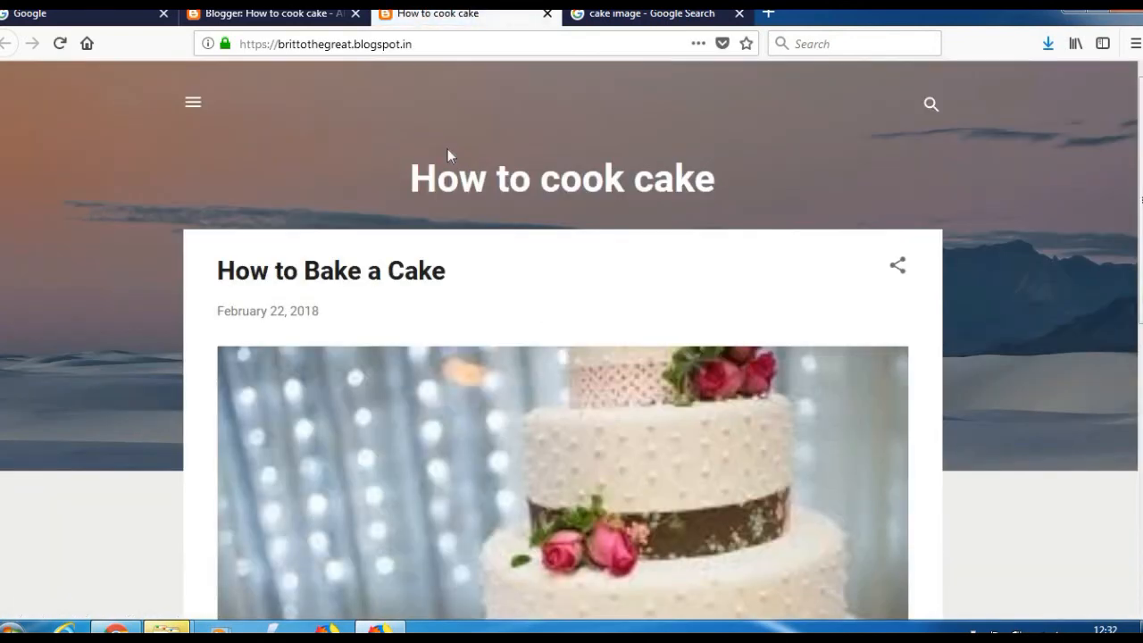
scroll(448, 150, "down", 3)
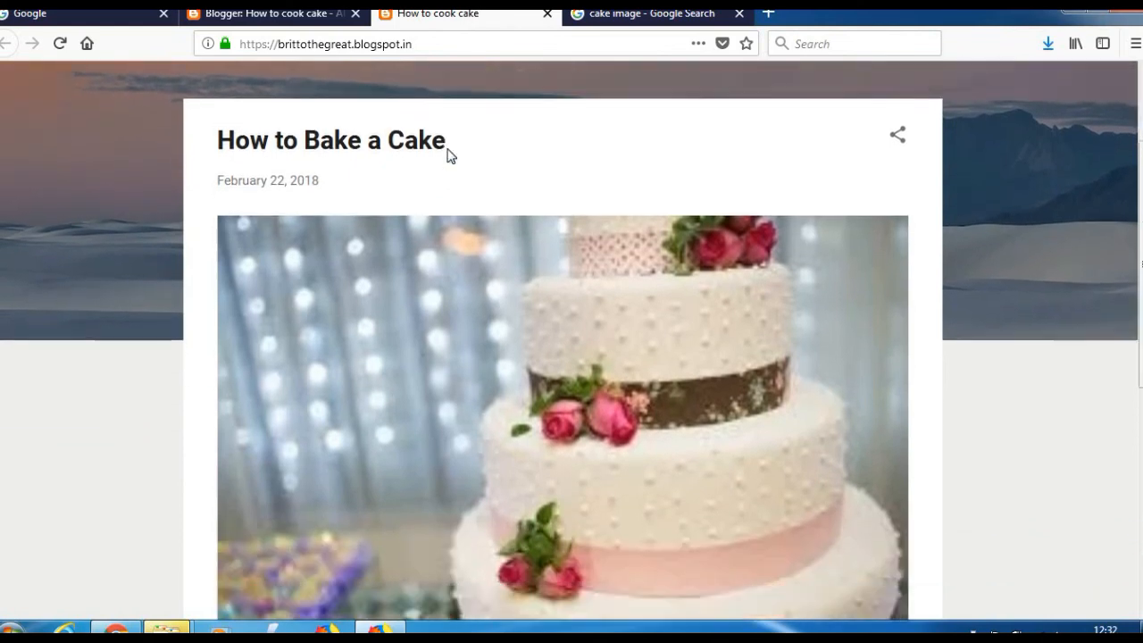
scroll(449, 155, "down", 5)
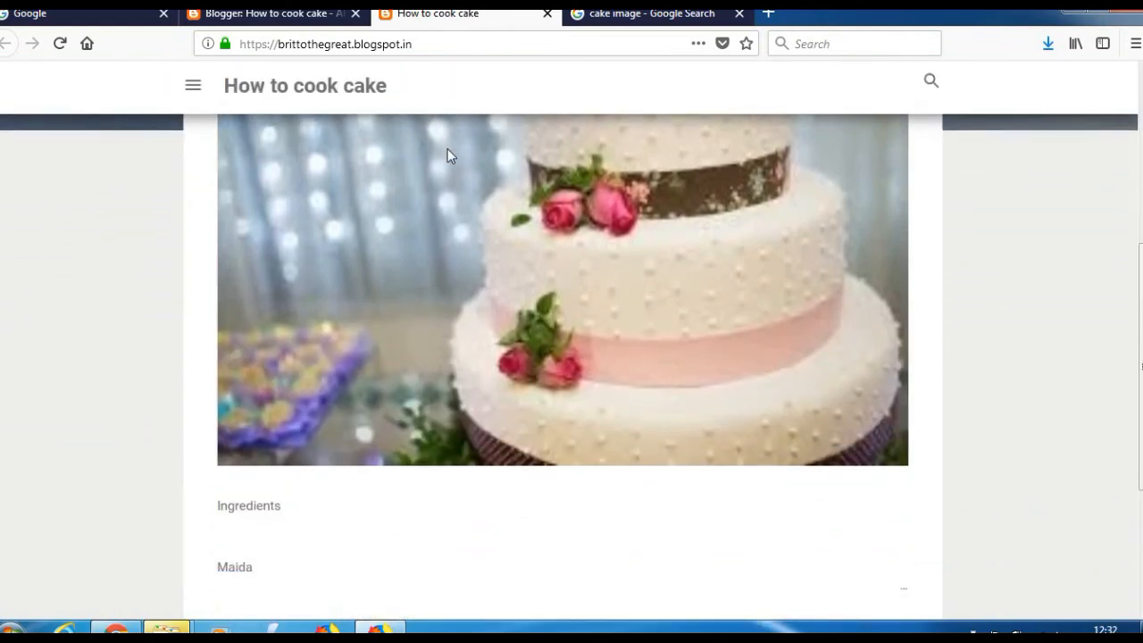
scroll(448, 156, "down", 5)
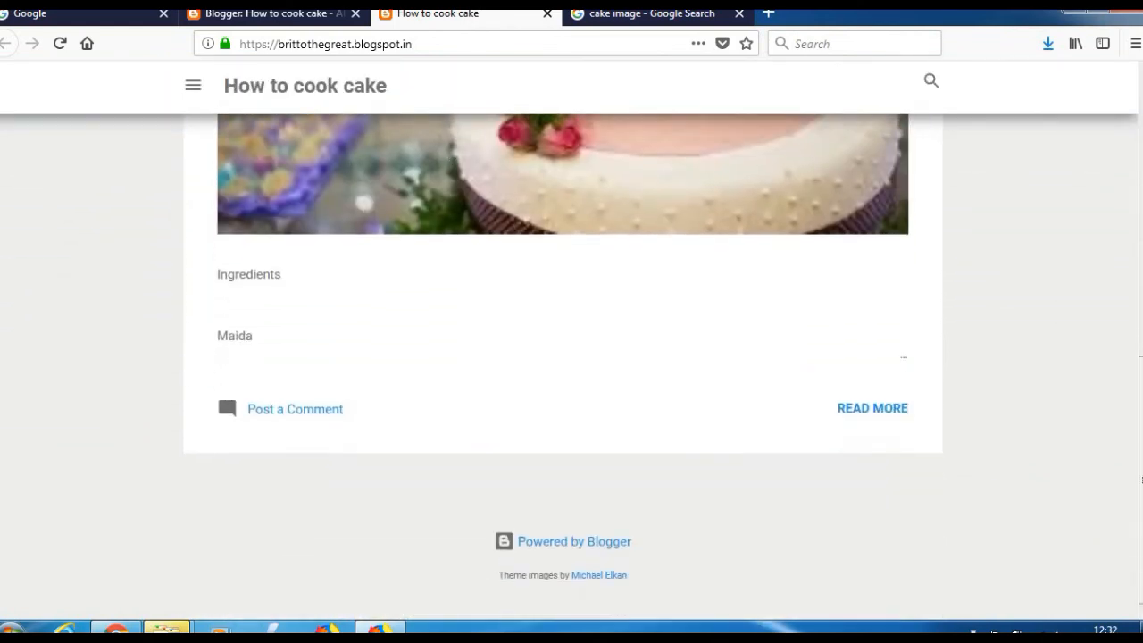
left_click(871, 411)
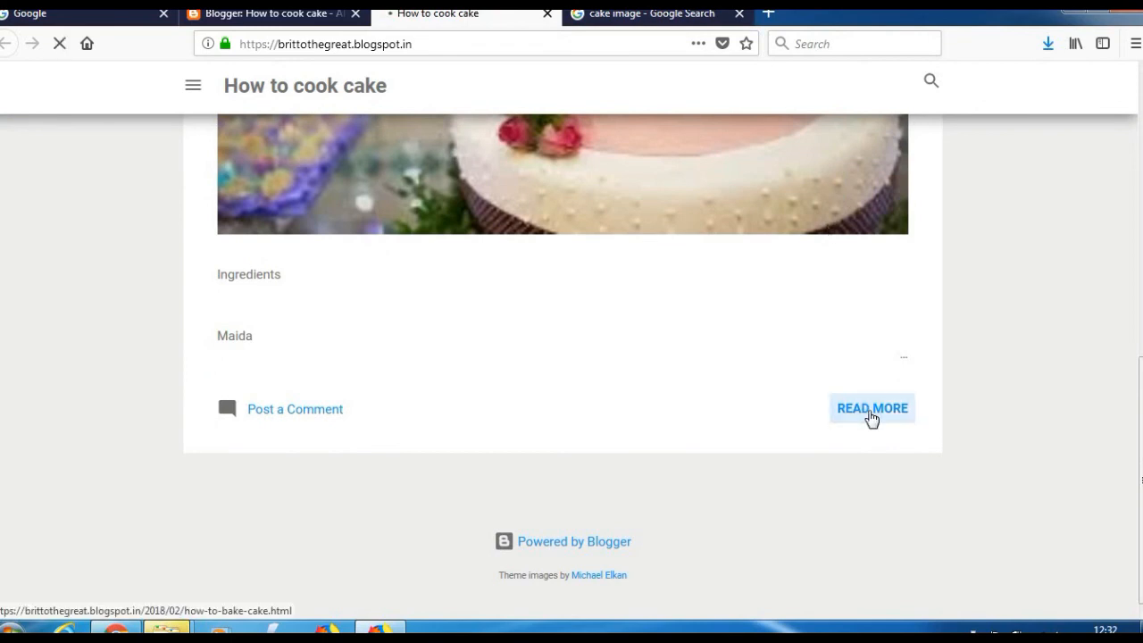
scroll(873, 418, "down", 1)
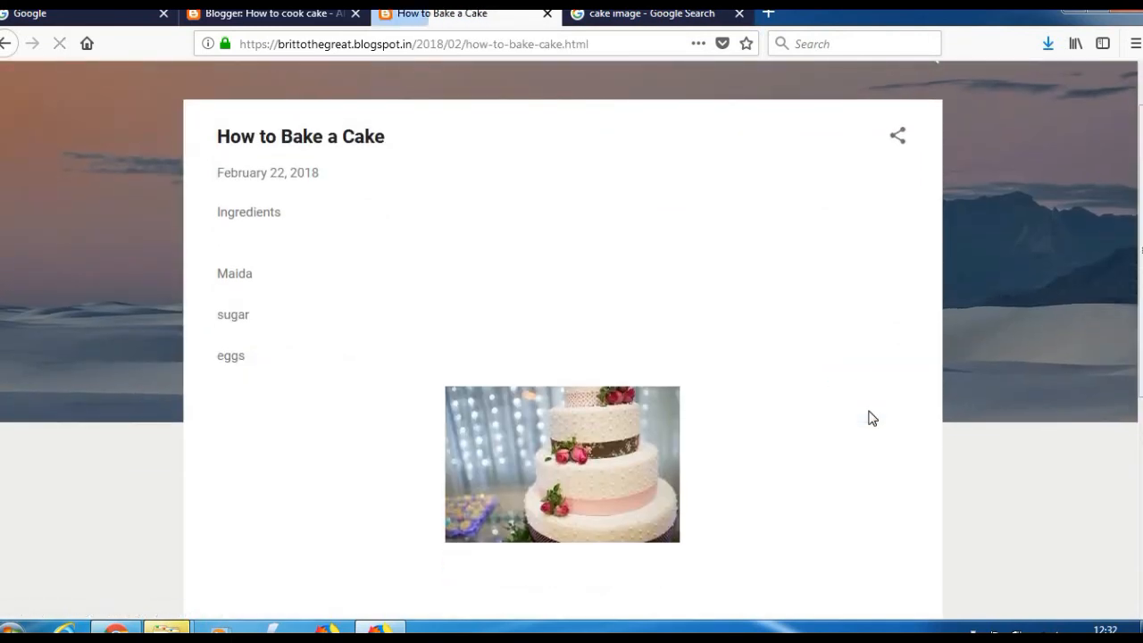
scroll(873, 418, "down", 1)
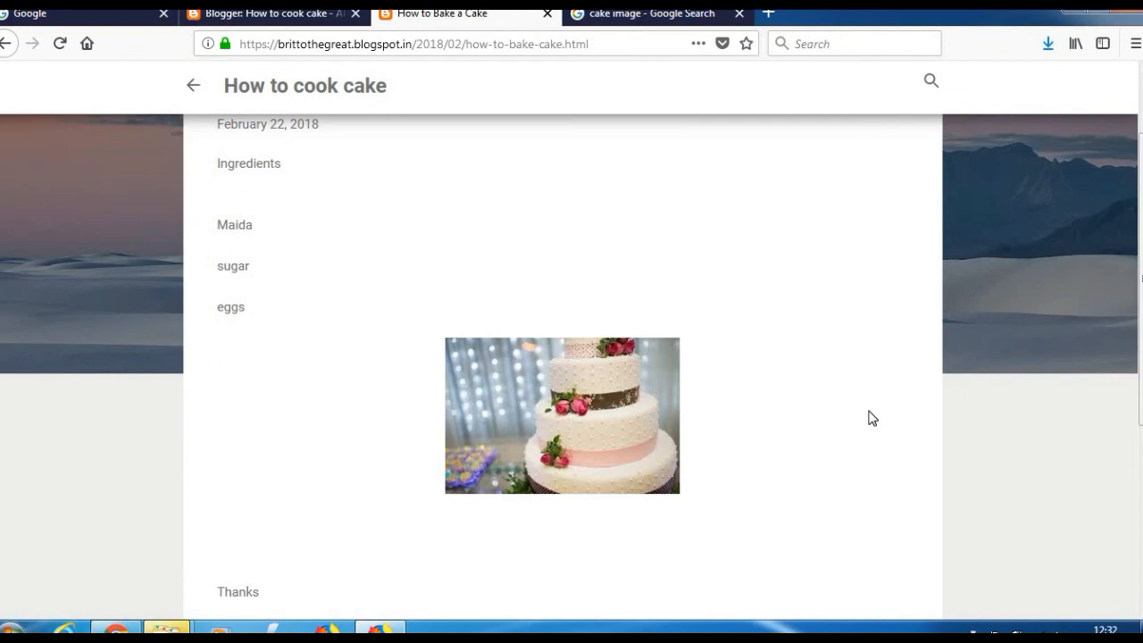
scroll(872, 418, "down", 1)
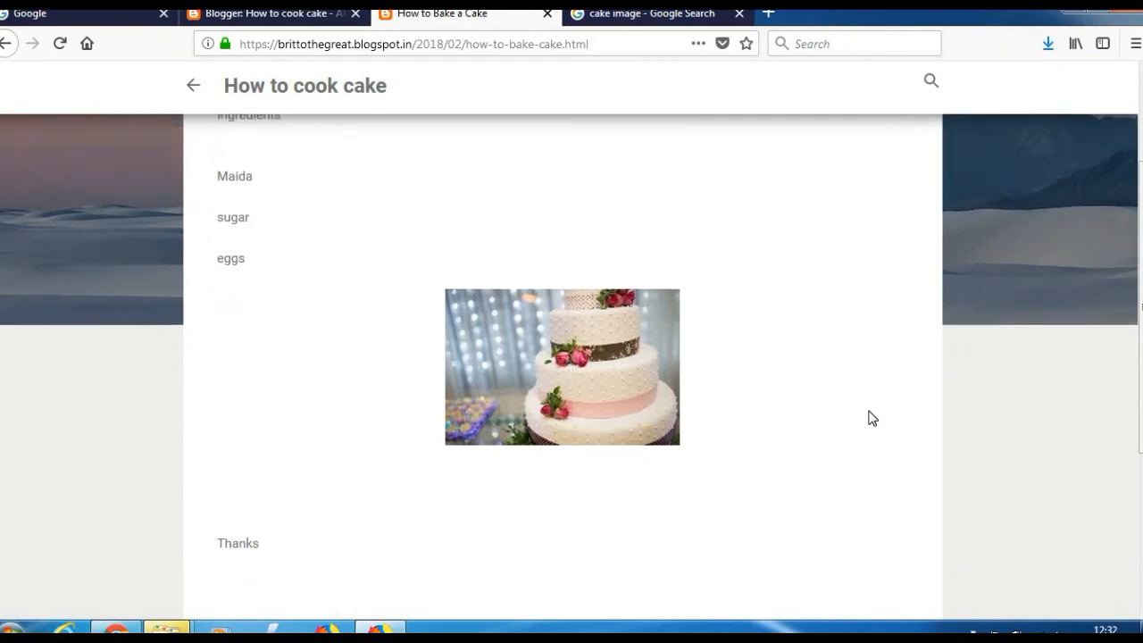
scroll(873, 418, "up", 3)
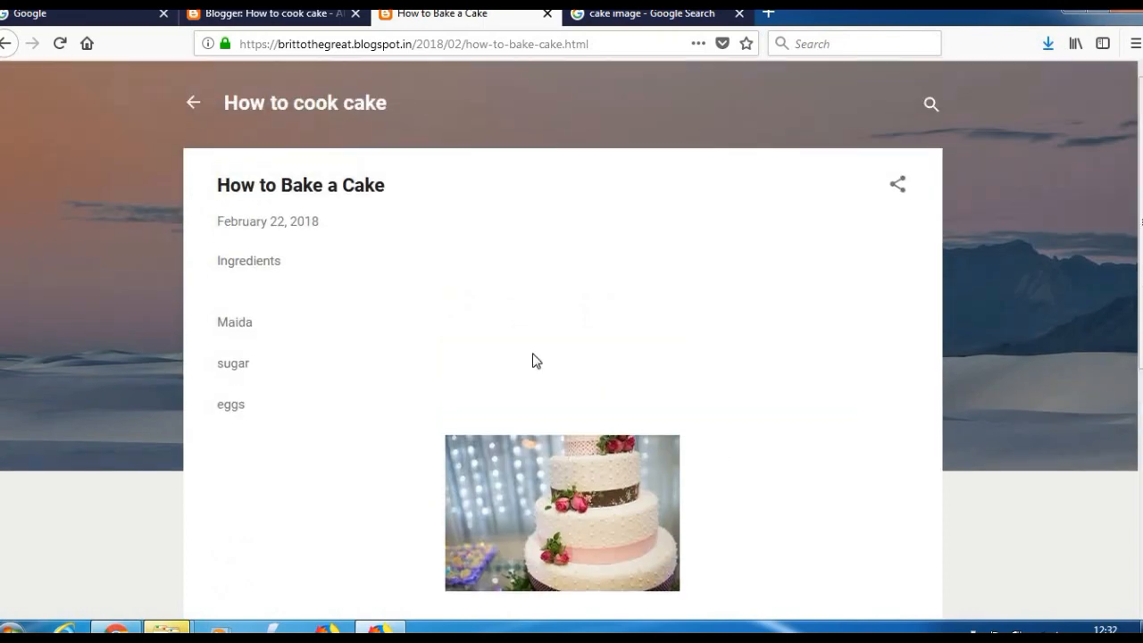
left_click(397, 44)
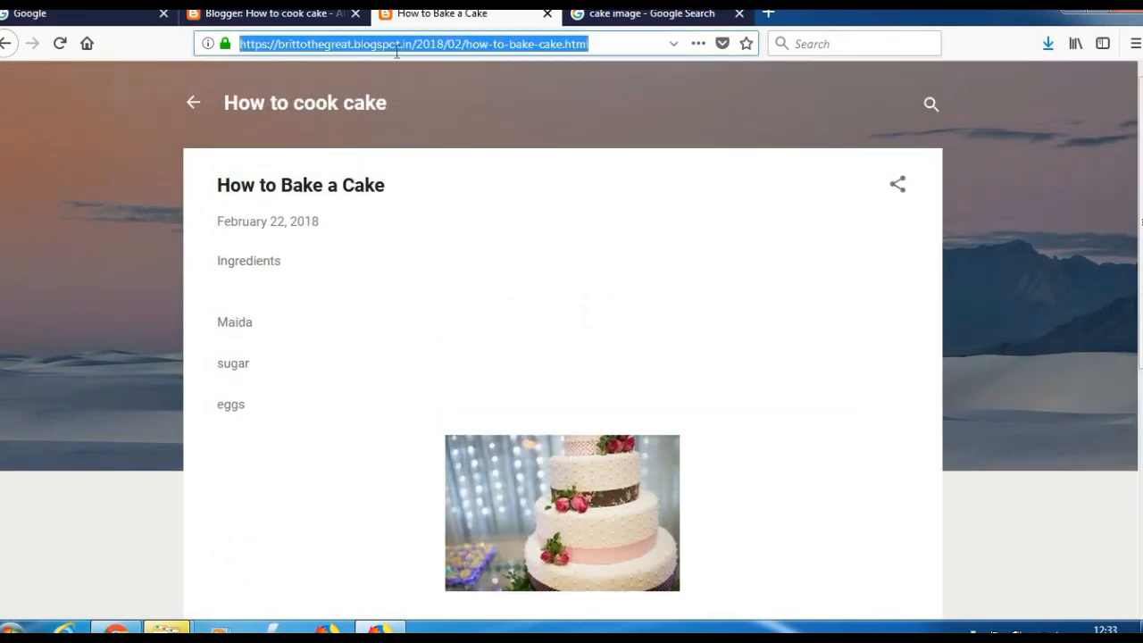